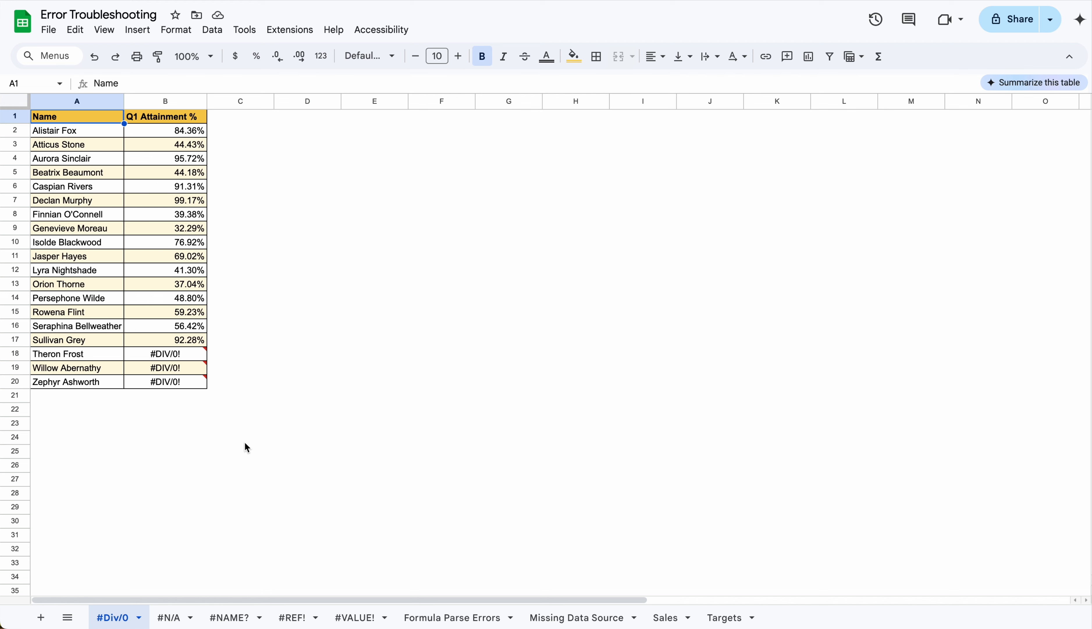
Step: Wrap the attainment formula in B18 of the #Div/0 sheet in IFERROR with the fallback text "No Target"
left_click(187, 360)
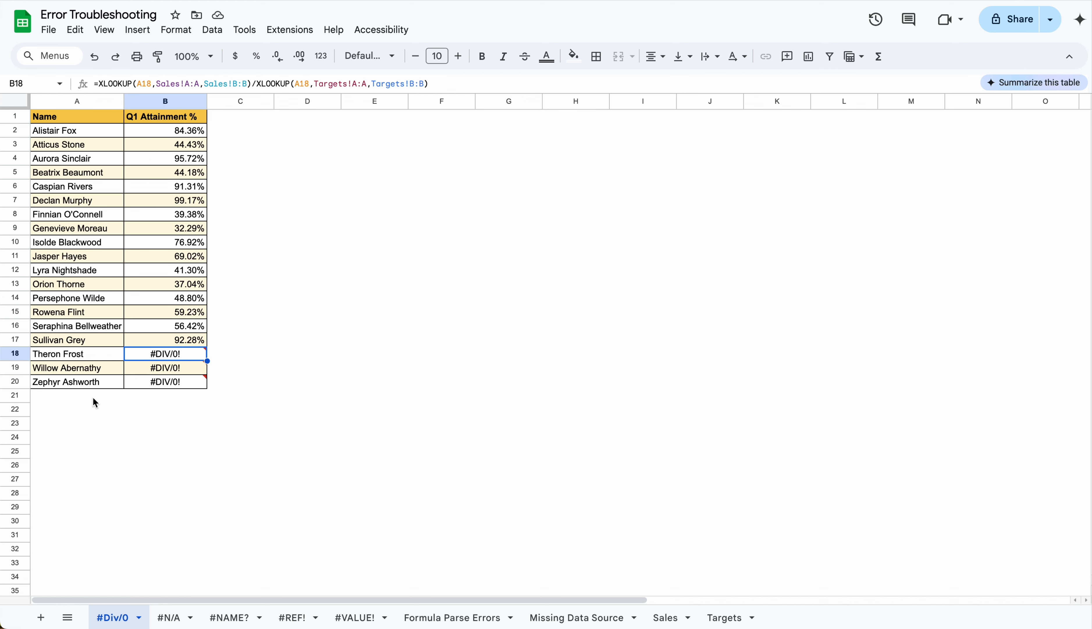
left_click(722, 616)
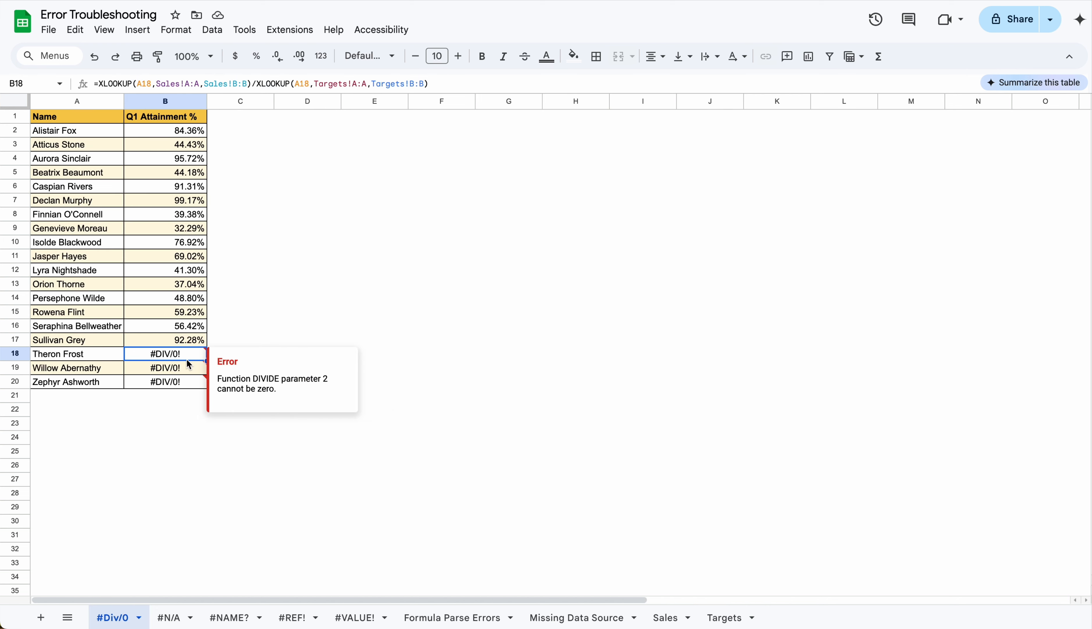
left_click(100, 84)
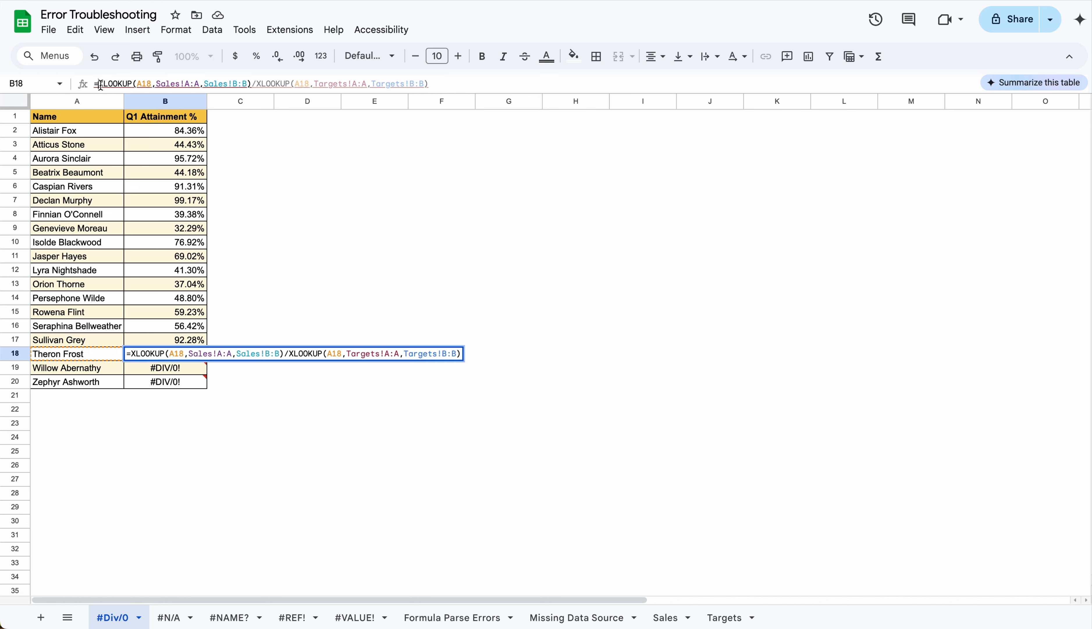
type("IFERROR(")
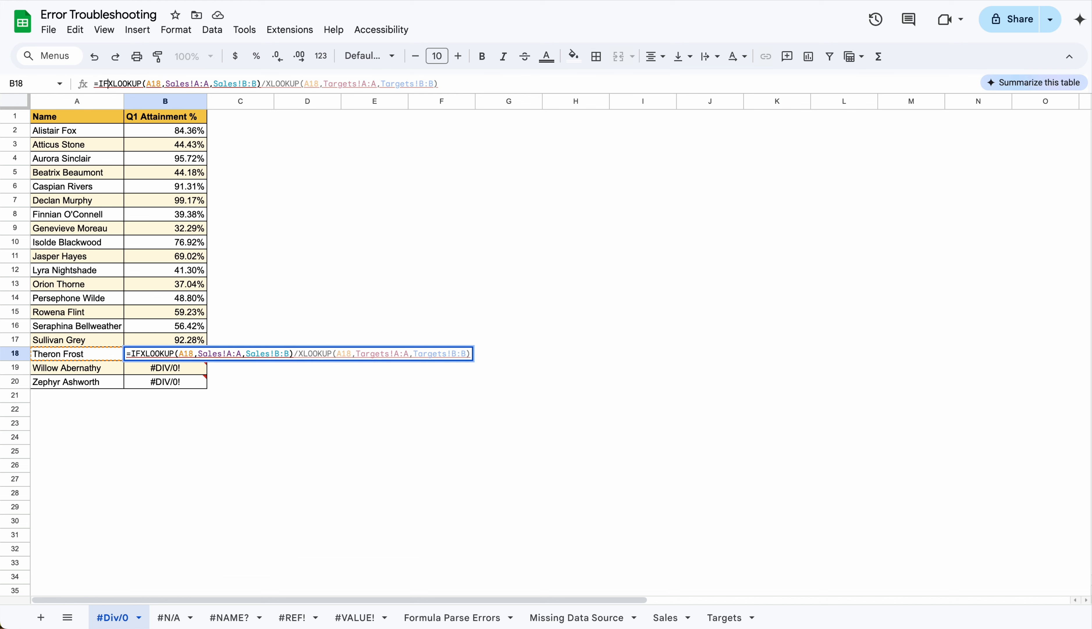
left_click(477, 84)
type(",")
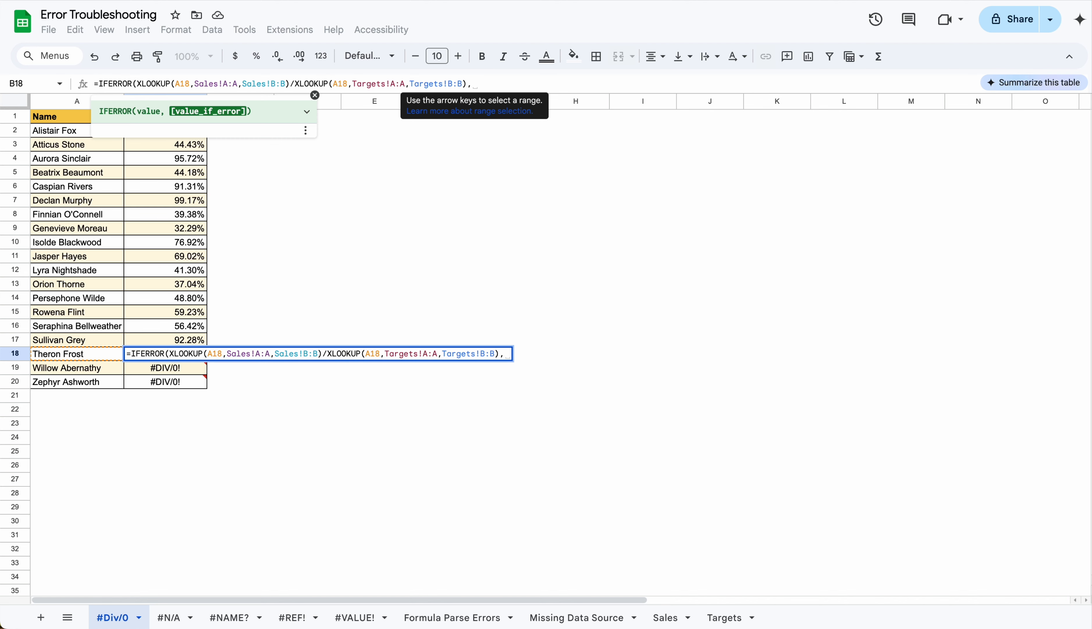
type("\"N")
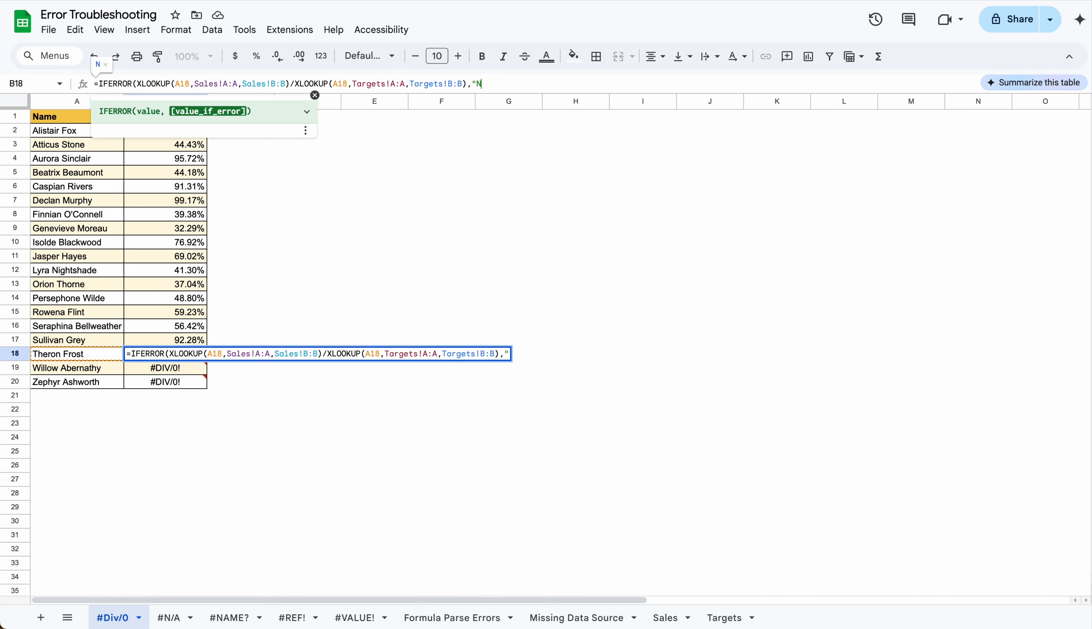
type("o Target\"")
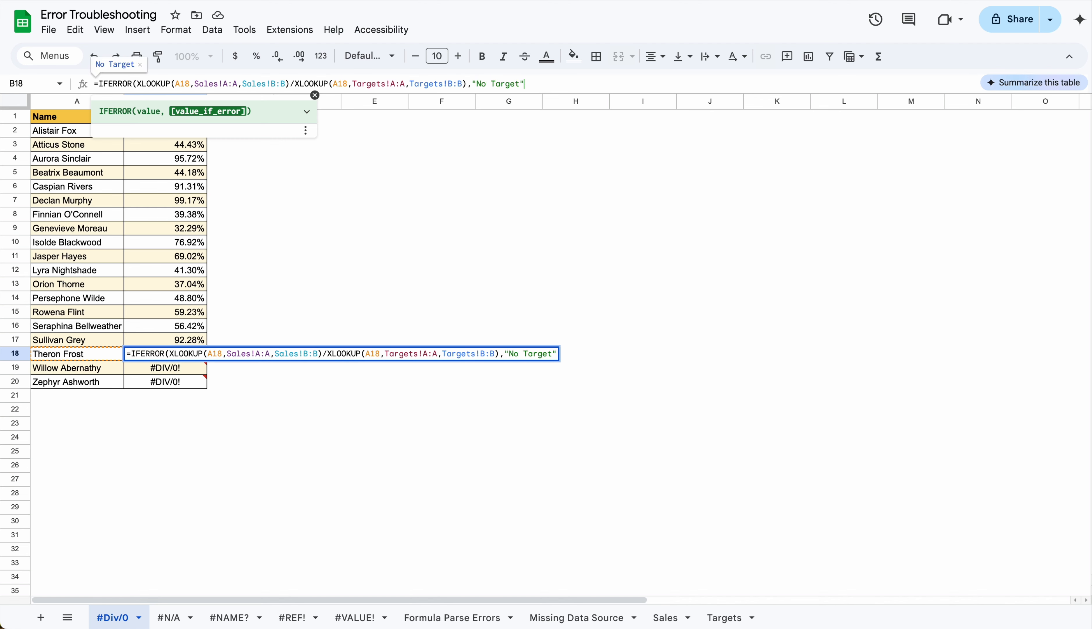
key("Return")
Step: Fill B18's IFERROR formula down through B20 and undo that fill
left_click(185, 342)
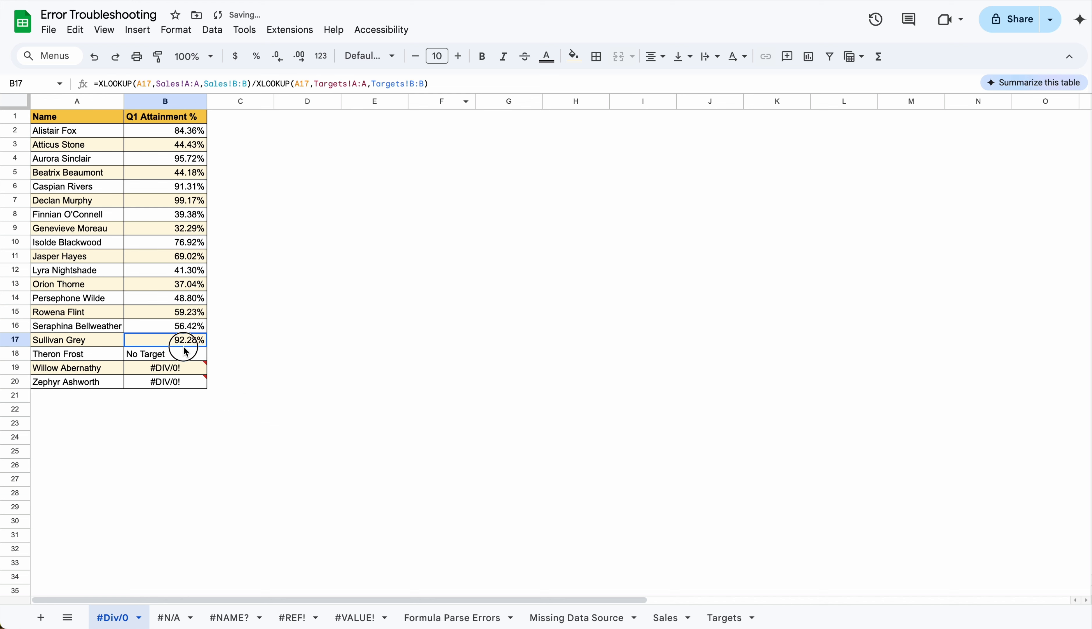
left_click(185, 360)
left_click_drag(207, 360, 205, 388)
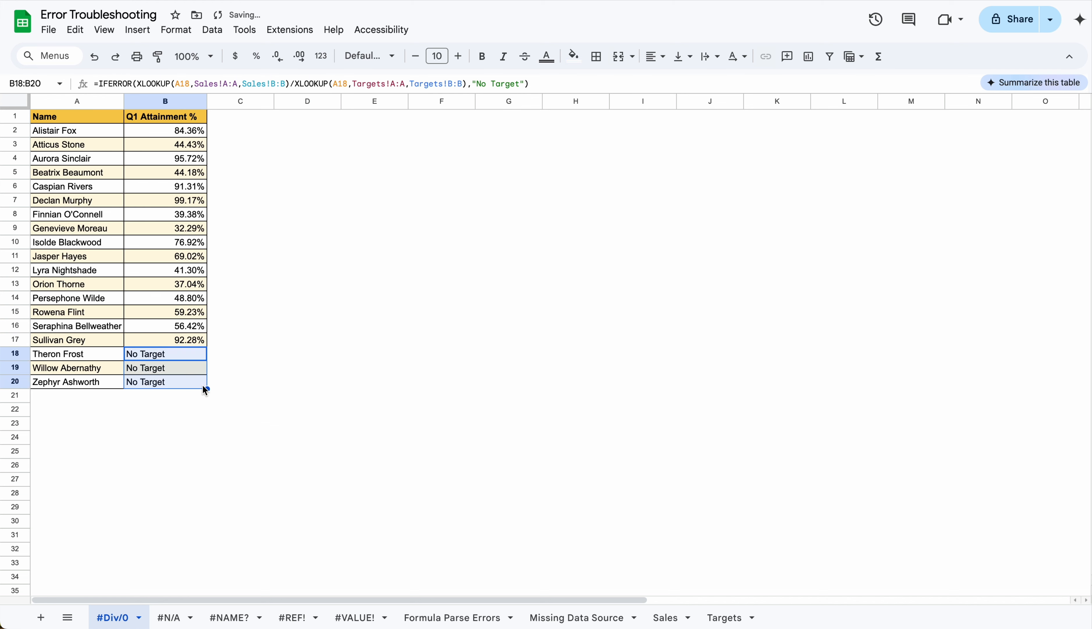
key("ctrl+z")
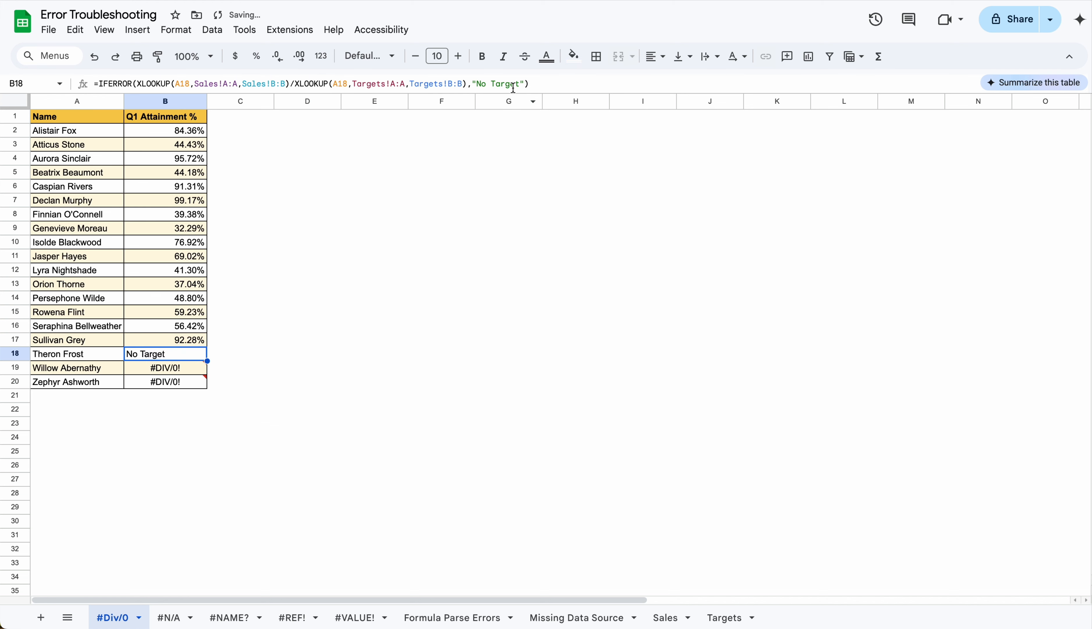
Step: Remove the "No Target" text from B18's IFERROR formula, keeping the comma so the fallback argument is empty
left_click(524, 83)
key("BackSpace")
key("BackSpace")
key("BackSpace")
key("BackSpace")
key("BackSpace")
key("BackSpace")
key("BackSpace")
key("BackSpace")
key("BackSpace")
key("BackSpace")
key("BackSpace")
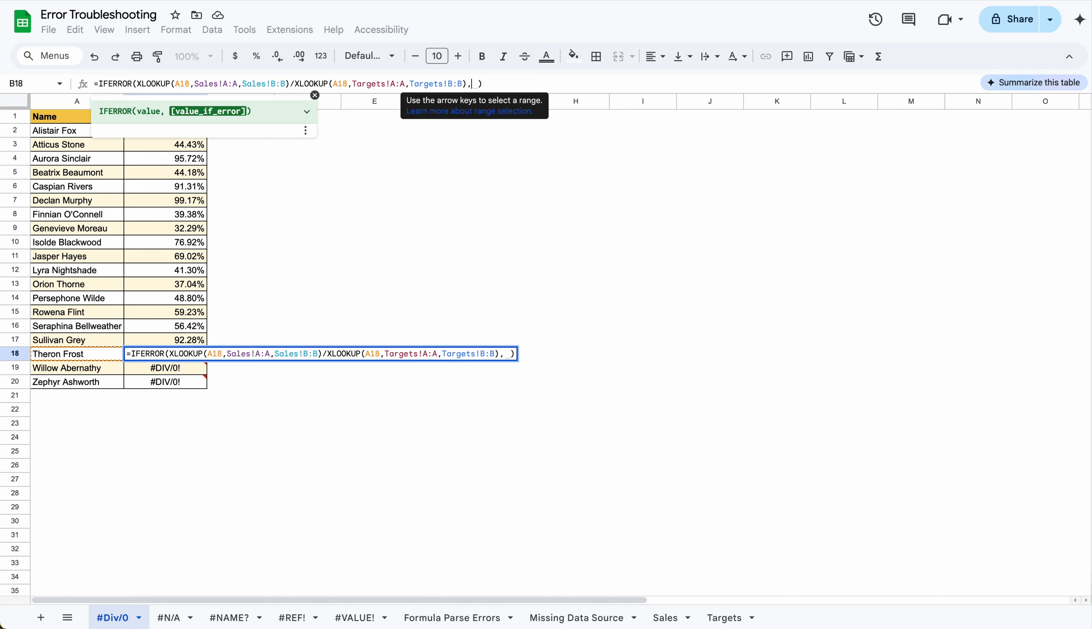
key("Return")
Step: Copy B18's formula with the empty fallback down to B19 and B20
left_click(199, 360)
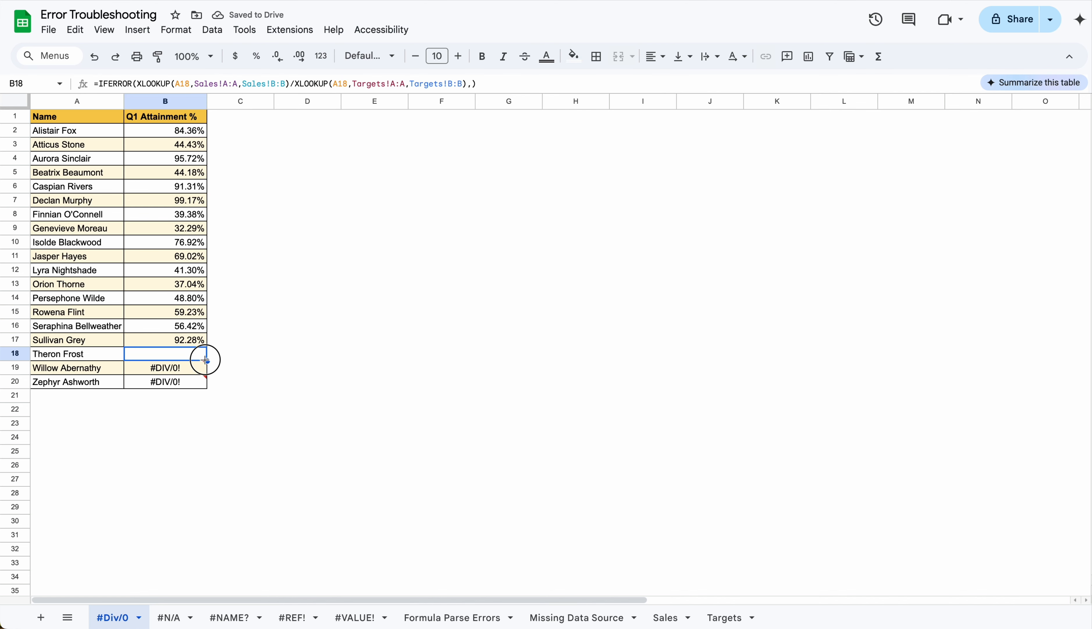
left_click_drag(206, 360, 205, 385)
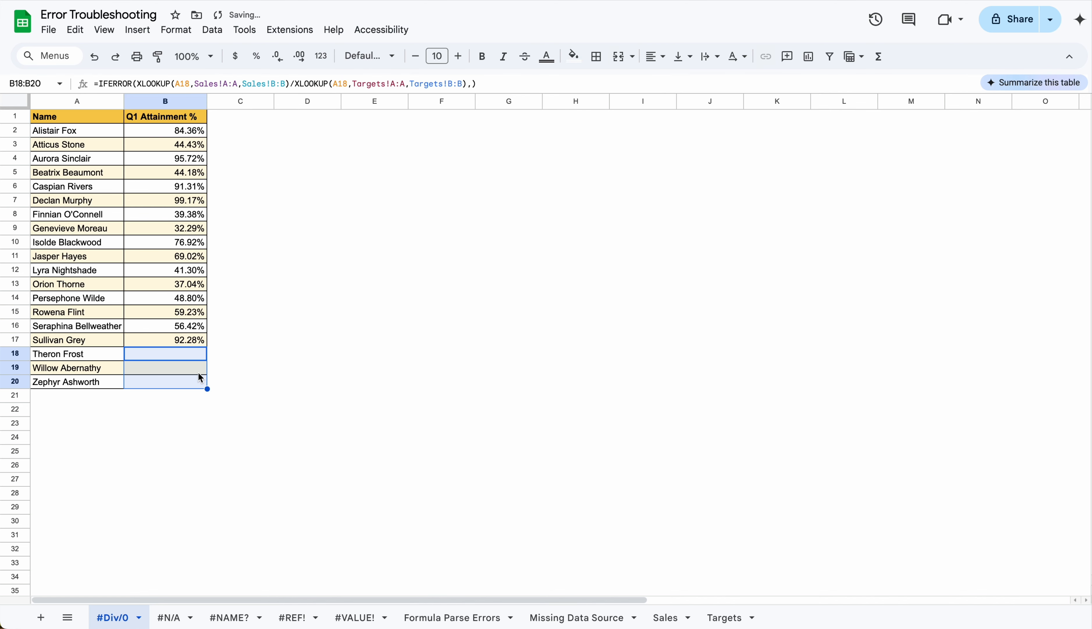
left_click(199, 360)
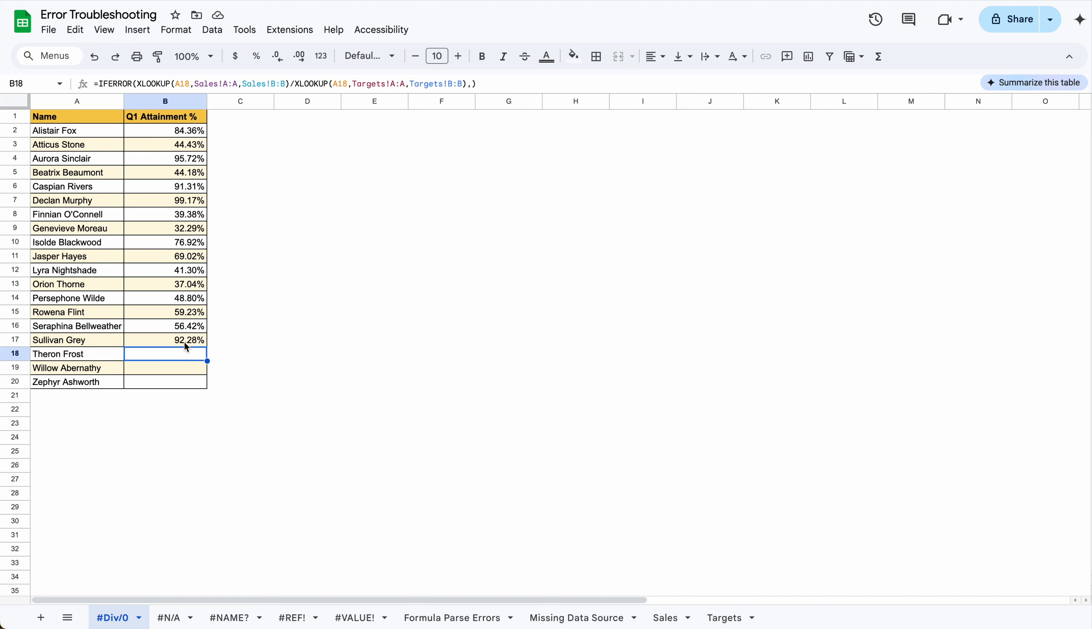
Step: Compare the failing XLOOKUP in B15 of the #N/A sheet with the name list on the Sales sheet
left_click(172, 617)
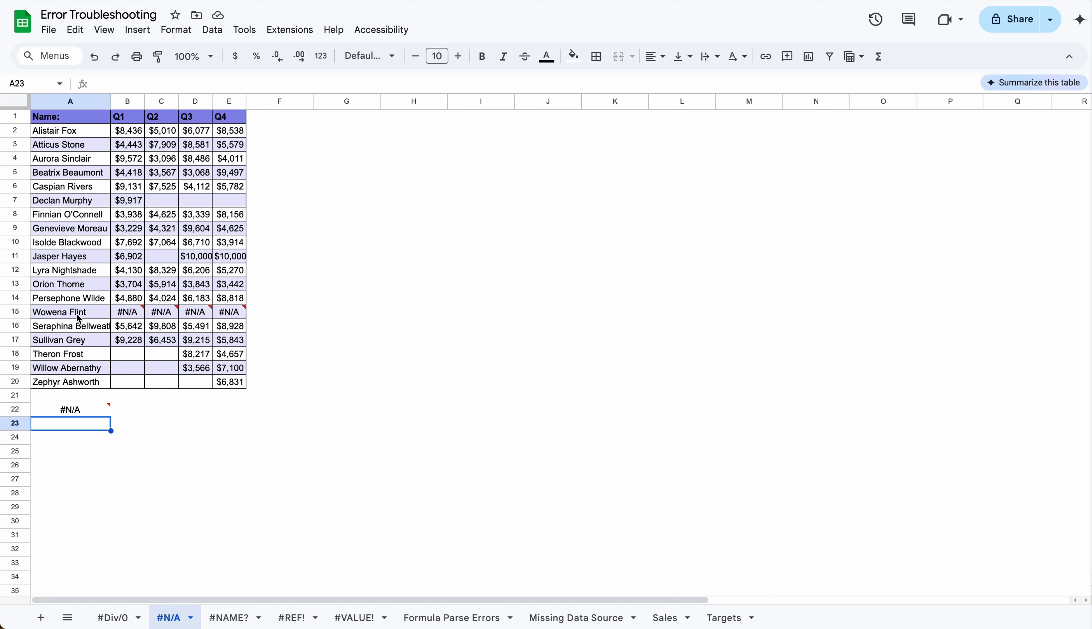
left_click(142, 319)
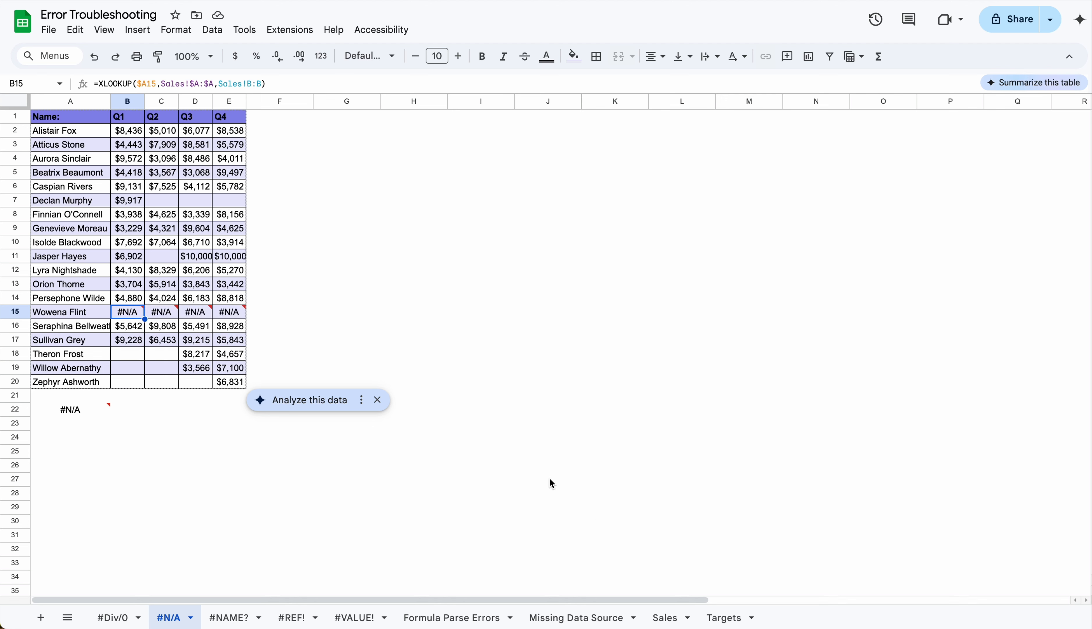
left_click(671, 623)
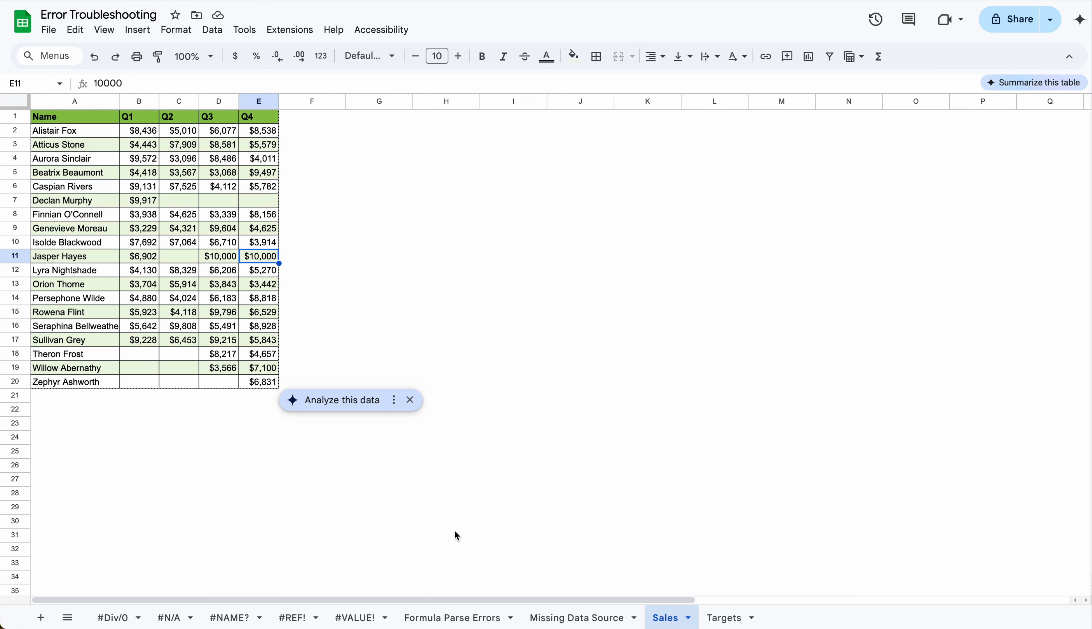
Step: Correct the misspelled name in A15 of the #N/A sheet to match its spelling on the Sales sheet
left_click(174, 618)
left_click(56, 317)
type("Rowena Flint")
key("Return")
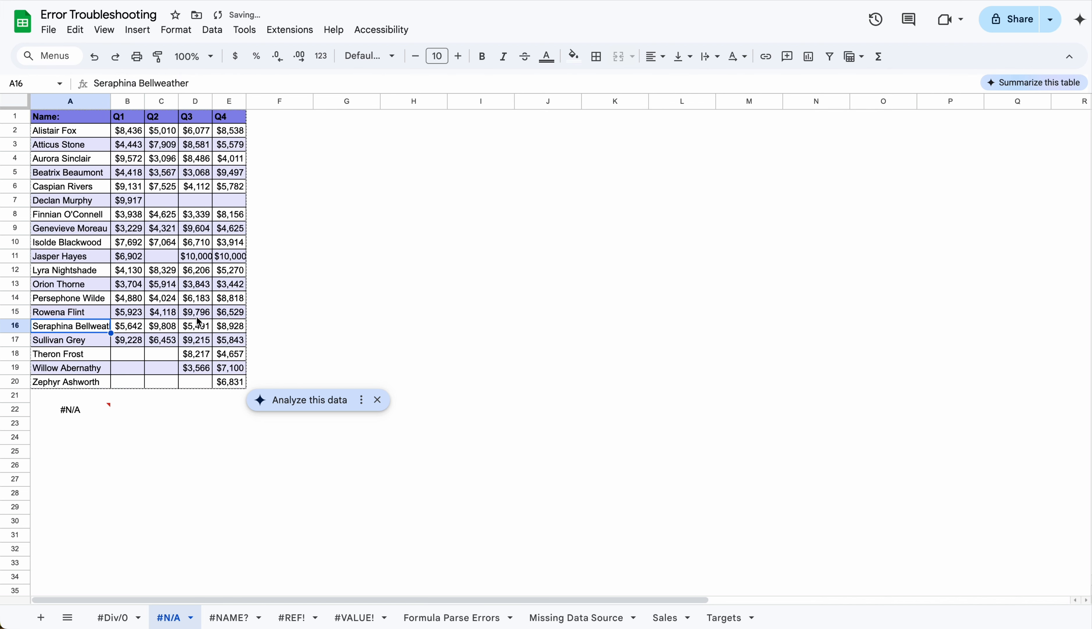
Step: Change the first letter of the name in A15 back to W to restore the misspelling
left_click(120, 312)
left_click(94, 312)
left_click(101, 82)
key("BackSpace")
type("W")
Step: Add "No Results" as the missing-value argument of the XLOOKUP formula in B15
left_click(132, 317)
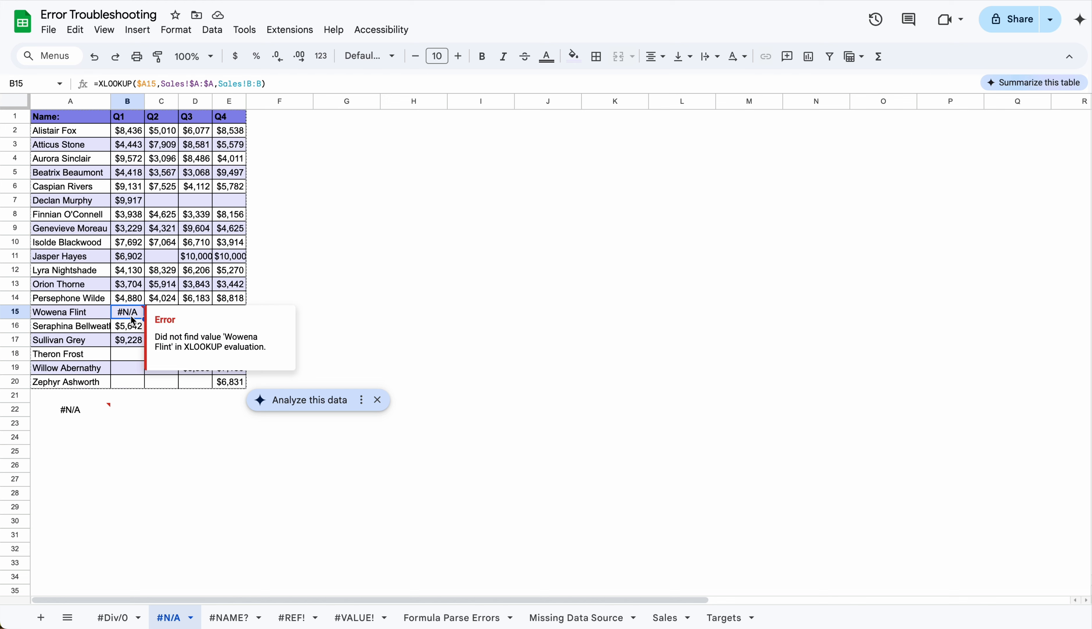
left_click(262, 83)
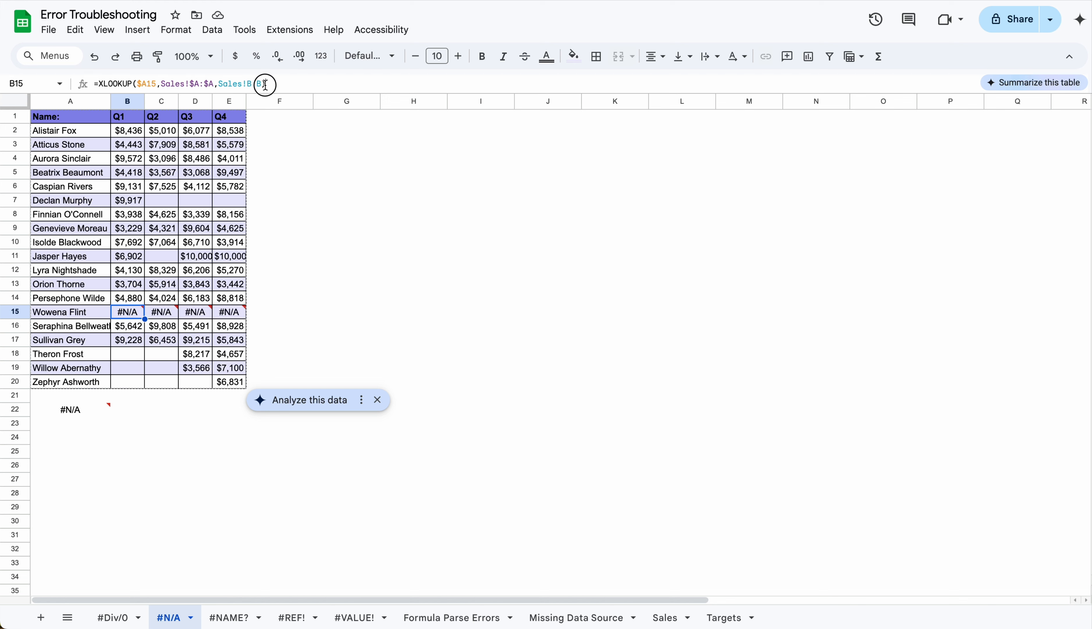
type(", ")
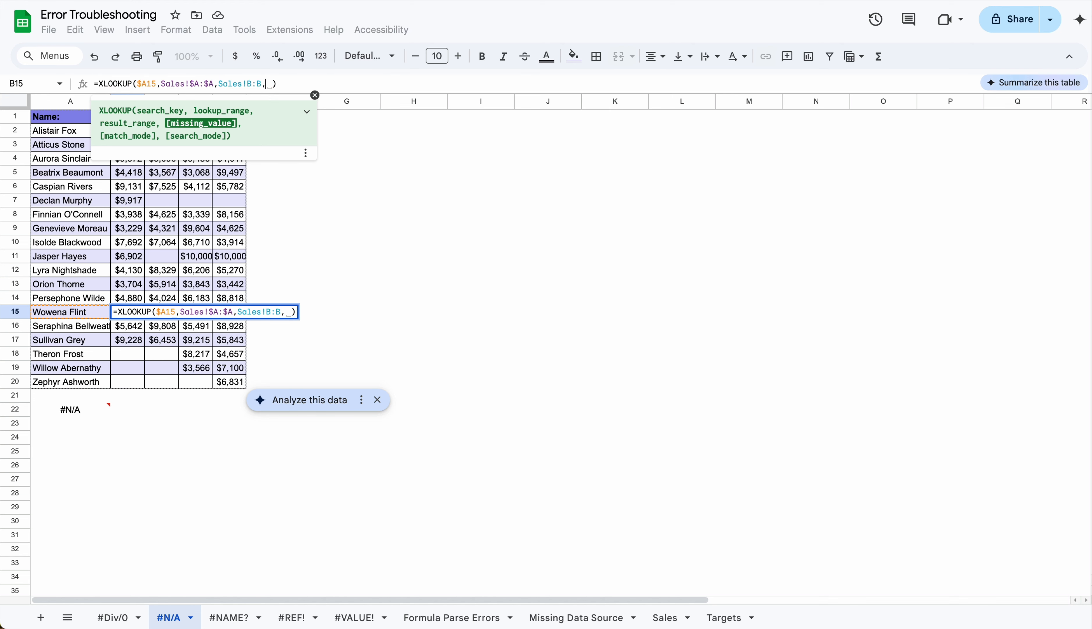
type("\"No Result\"")
key("Return")
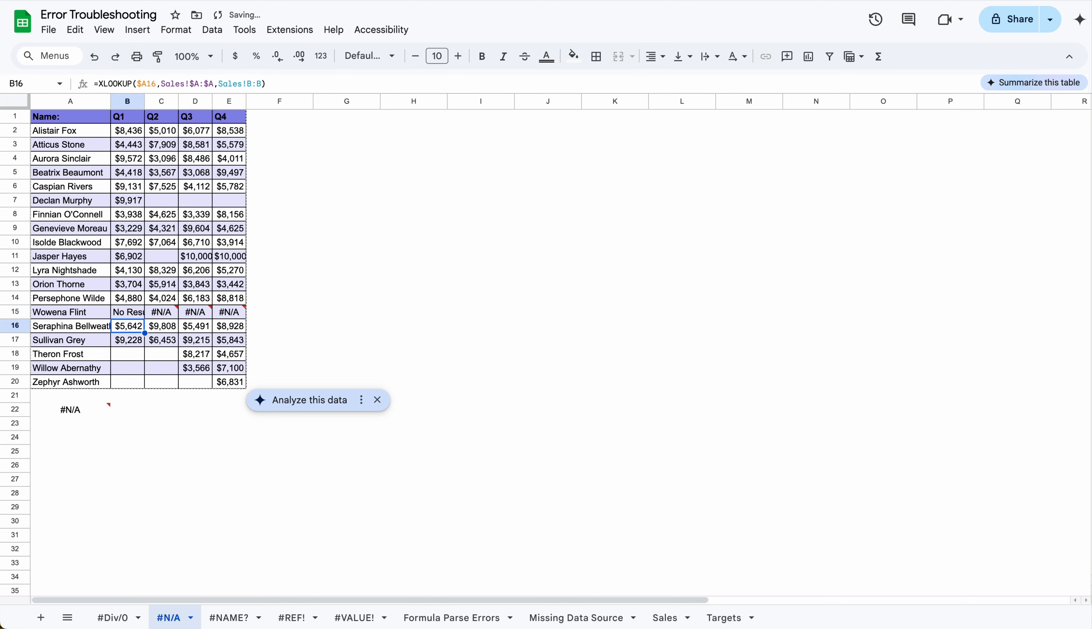
Step: Empty the missing-value argument of B15's XLOOKUP, keeping its comma, and fill the formula across to D15
left_click(140, 316)
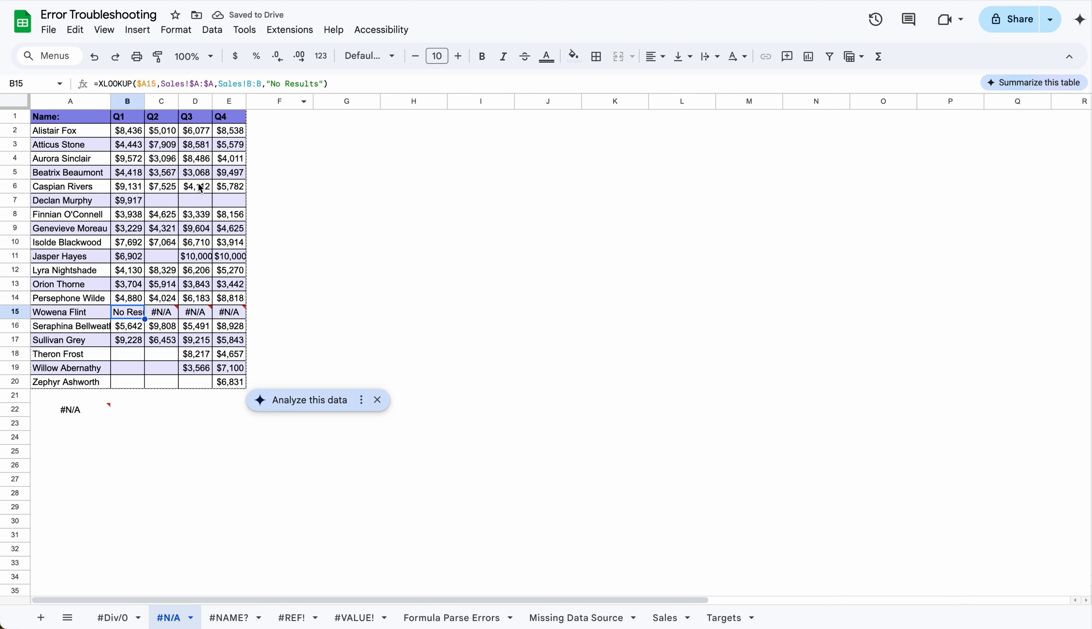
left_click_drag(325, 83, 271, 83)
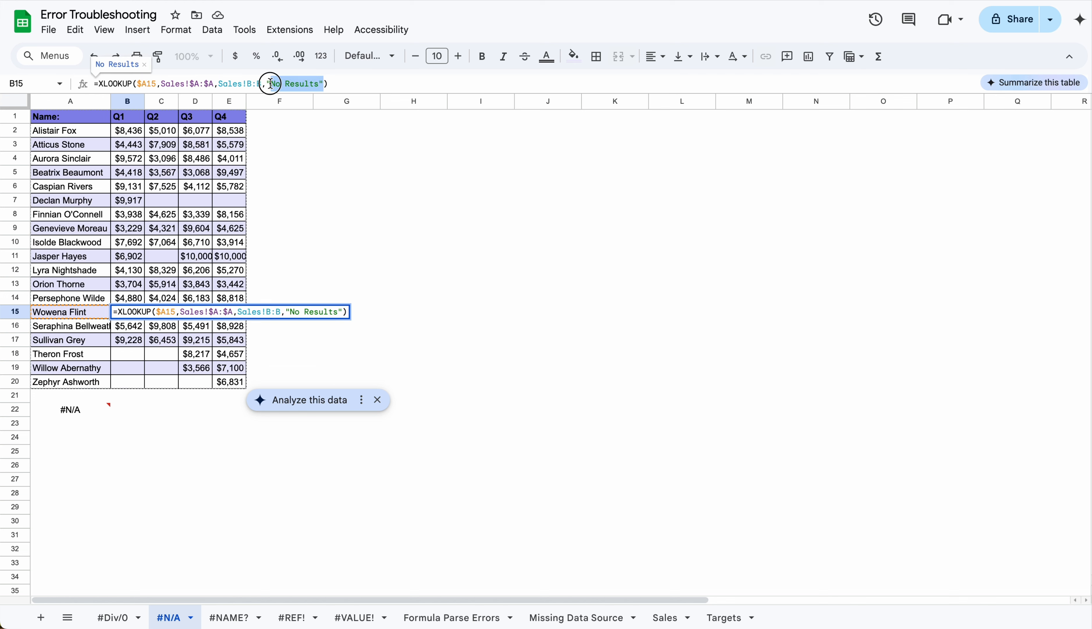
key("BackSpace")
key("Return")
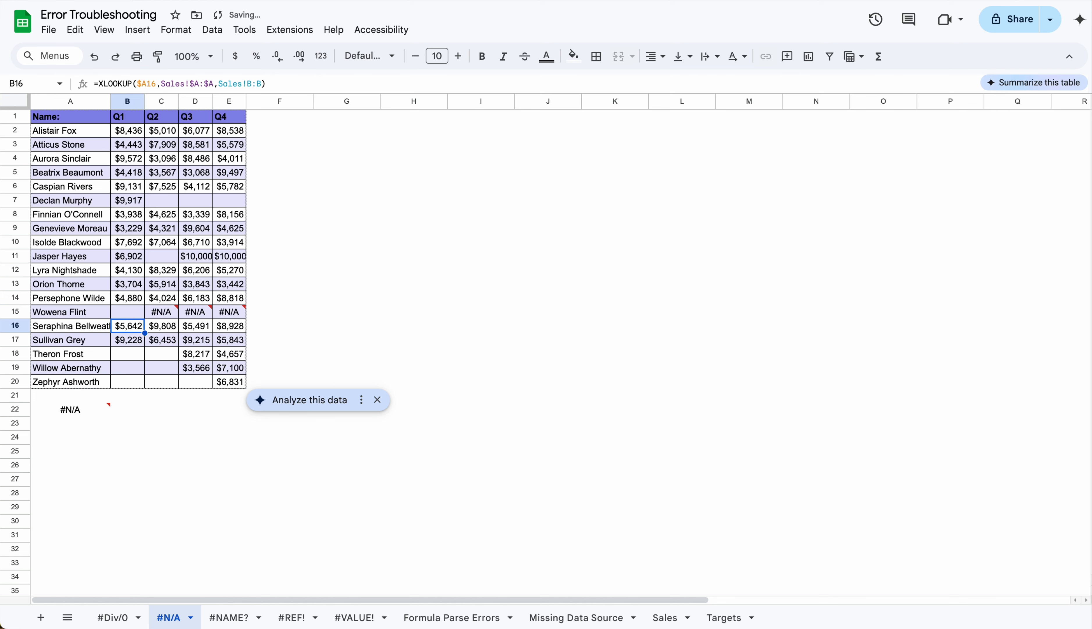
left_click_drag(141, 317, 227, 312)
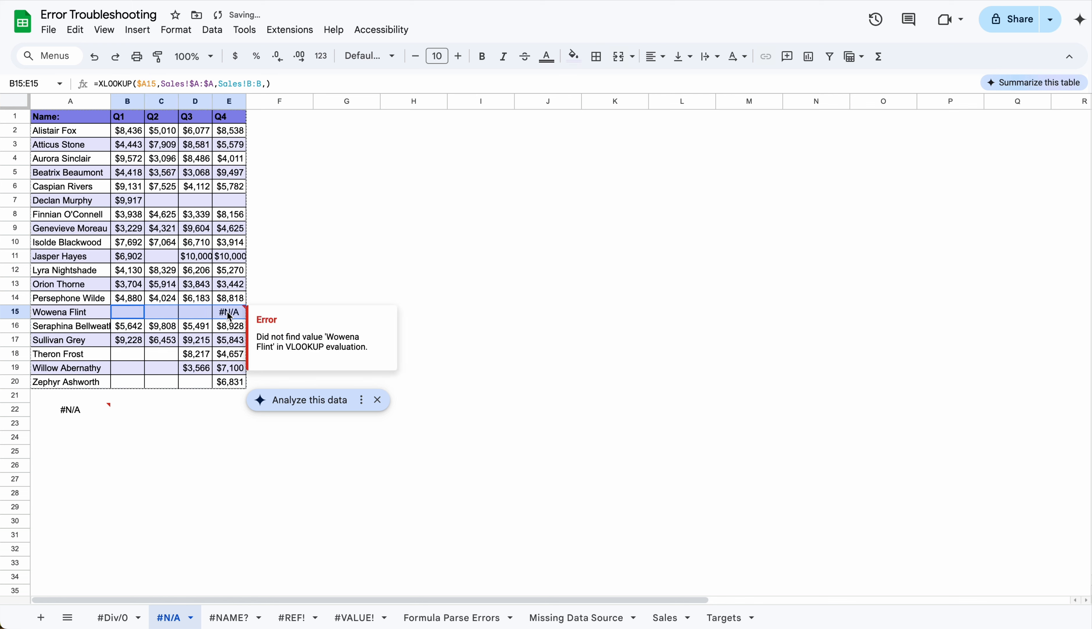
Step: Wrap the VLOOKUP formula in E15 in IFNA with the fallback text "No result"
left_click(229, 314)
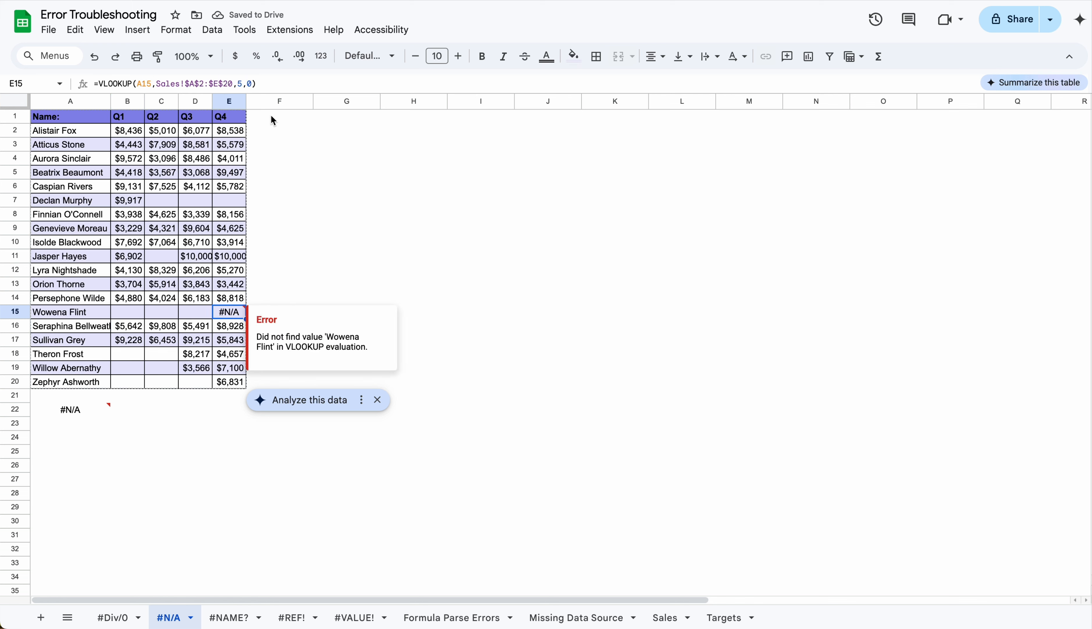
left_click(250, 84)
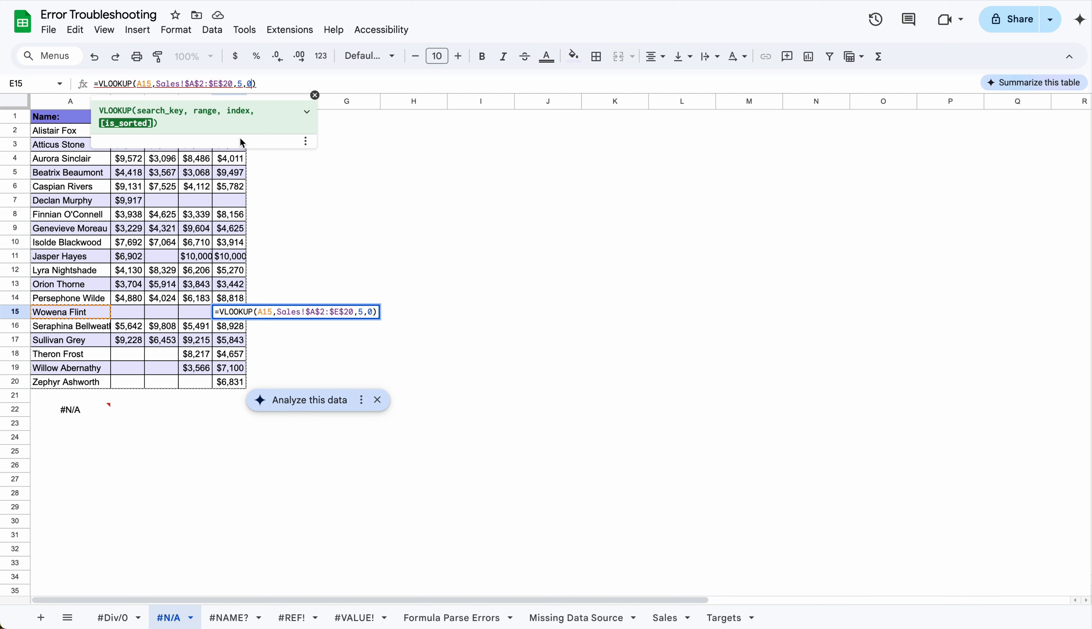
left_click(97, 84)
type("IFNA(")
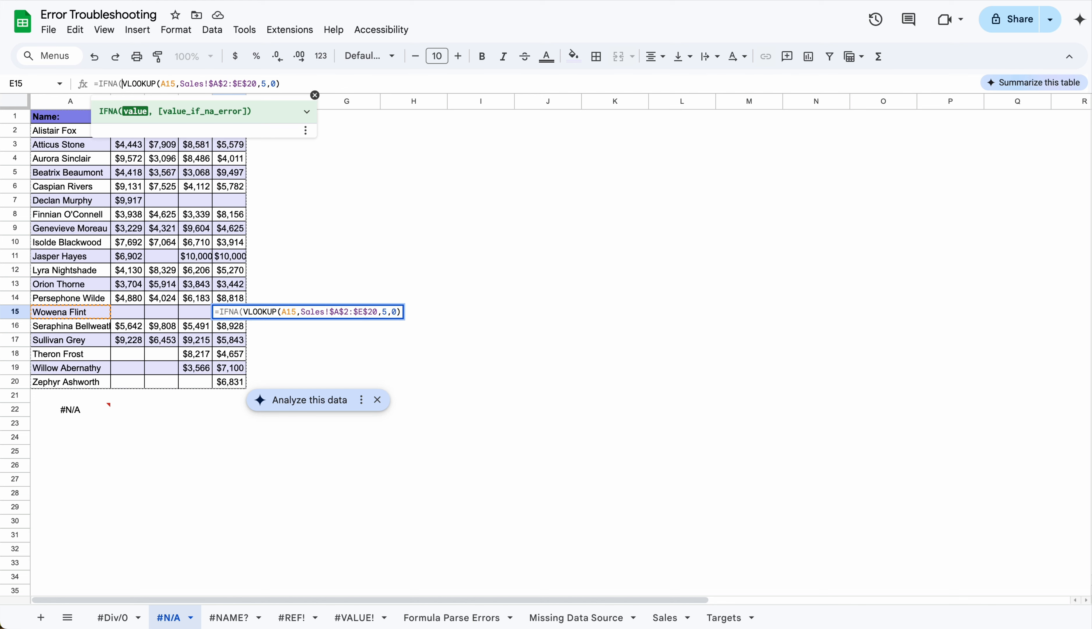
left_click(288, 84)
type(",\"")
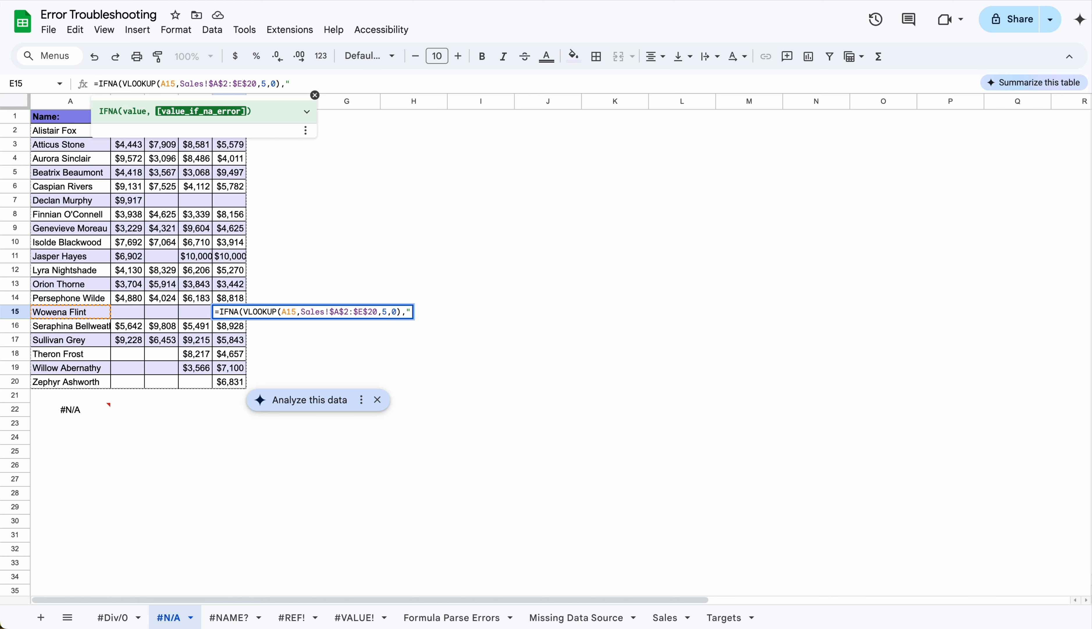
type("No r")
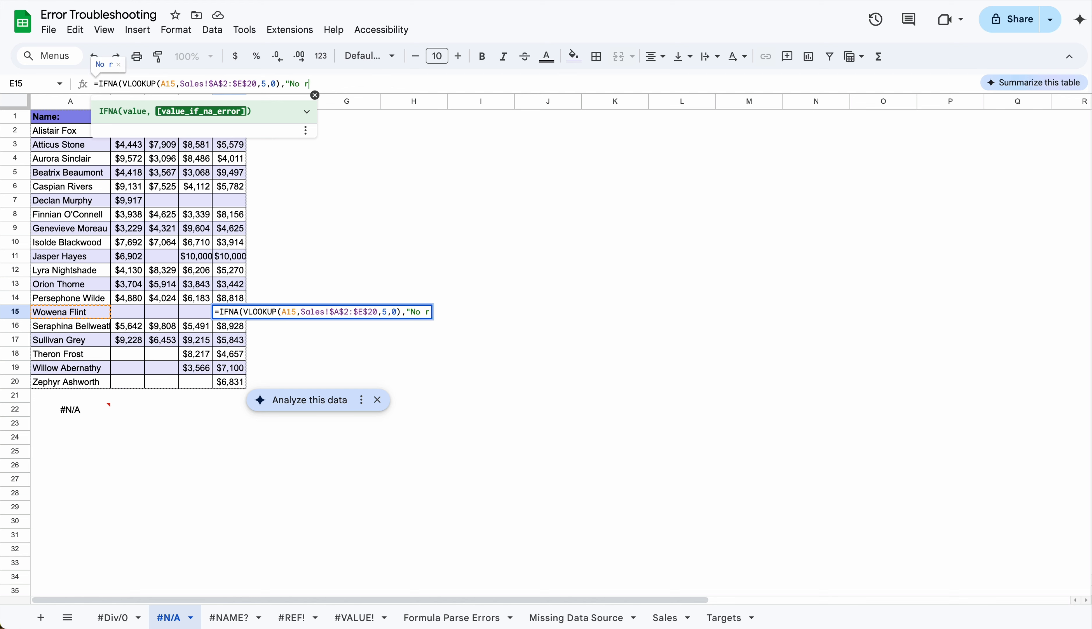
type("esult\")")
key("Return")
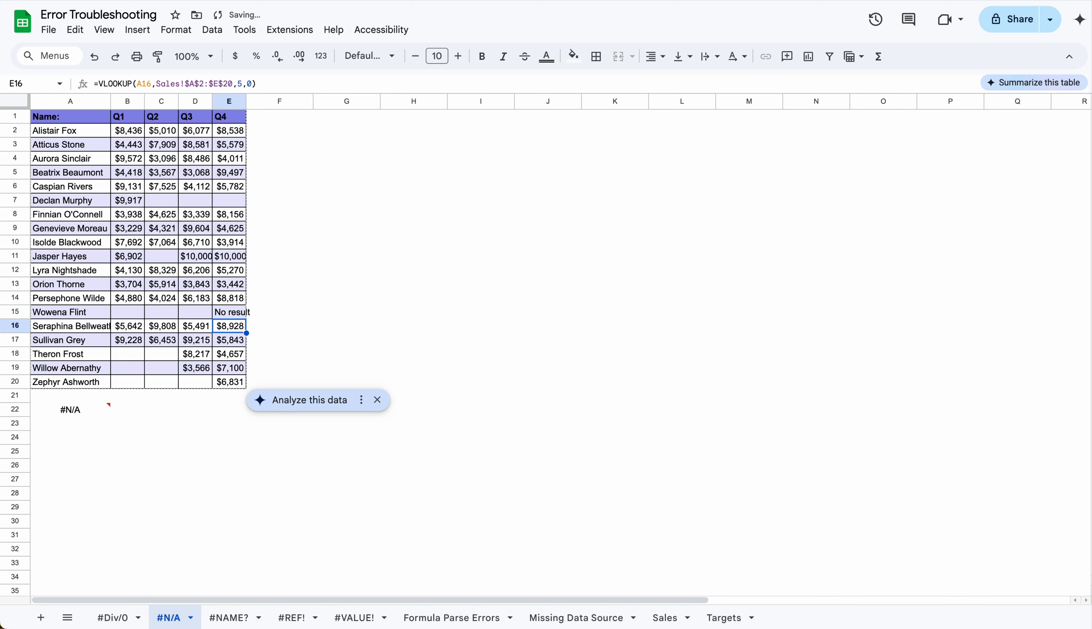
Step: Blank out the fallback text in E15's IFNA formula
left_click(233, 307)
left_click(337, 83)
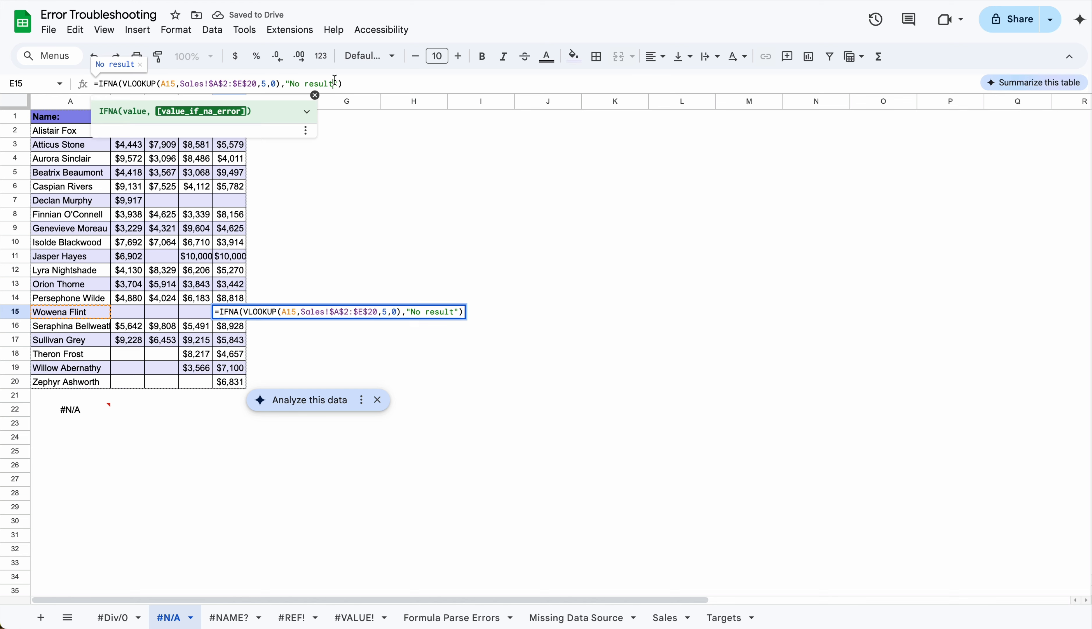
key("BackSpace")
key("BackSpace")
key("BackSpace")
key("BackSpace")
key("BackSpace")
key("BackSpace")
key("BackSpace")
key("BackSpace")
key("BackSpace")
key("BackSpace")
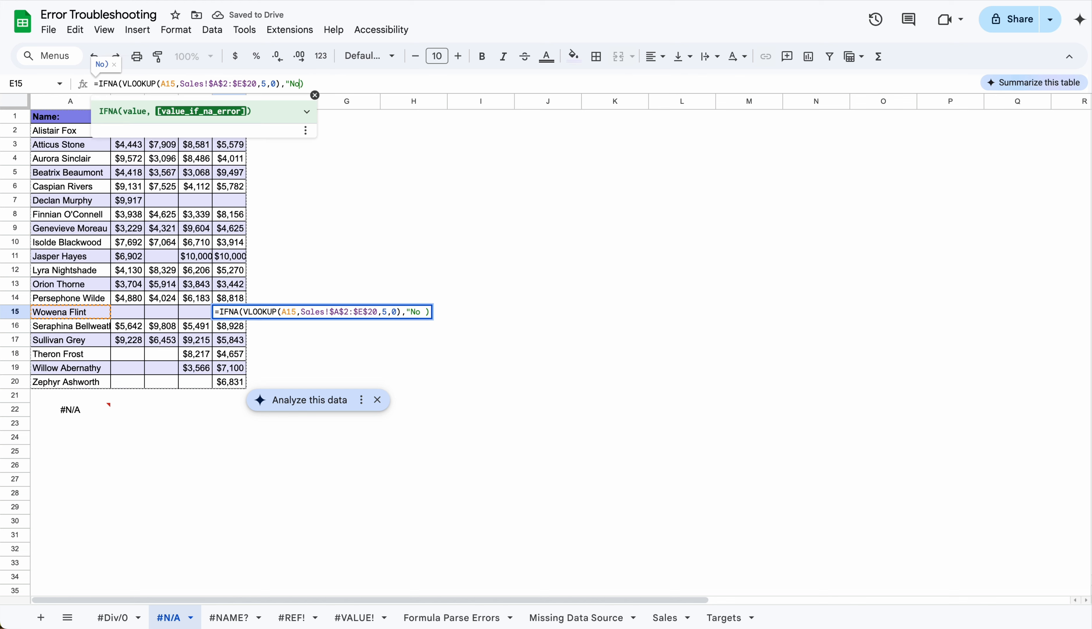
type("\"")
key("Return")
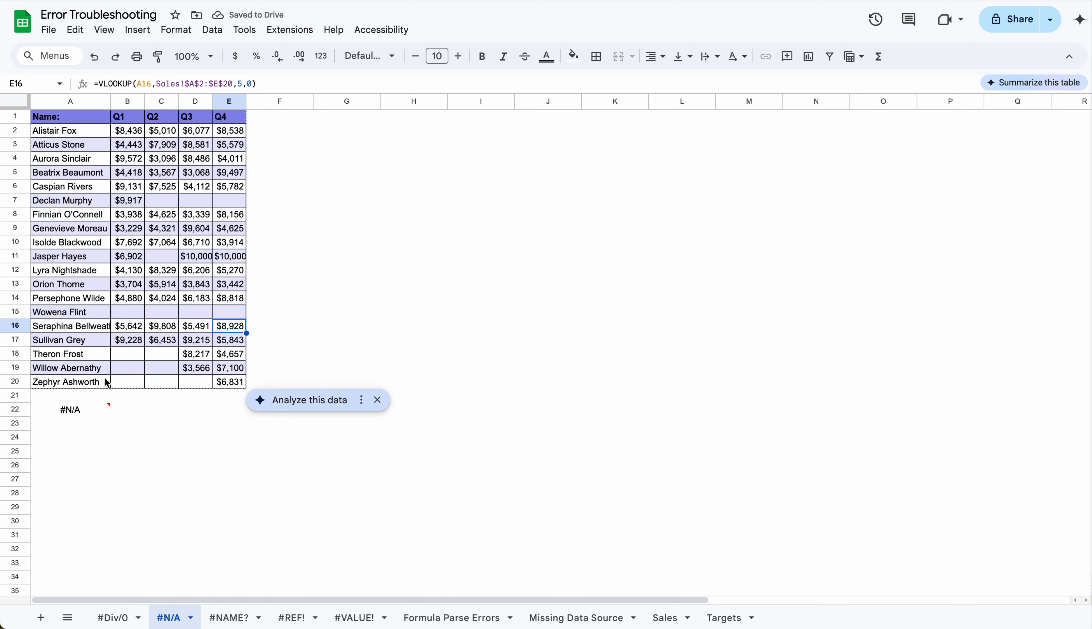
Step: Change the lookup range in A22's XLOOKUP formula to A2:A so it is open-ended like the result range C2:C
left_click(76, 417)
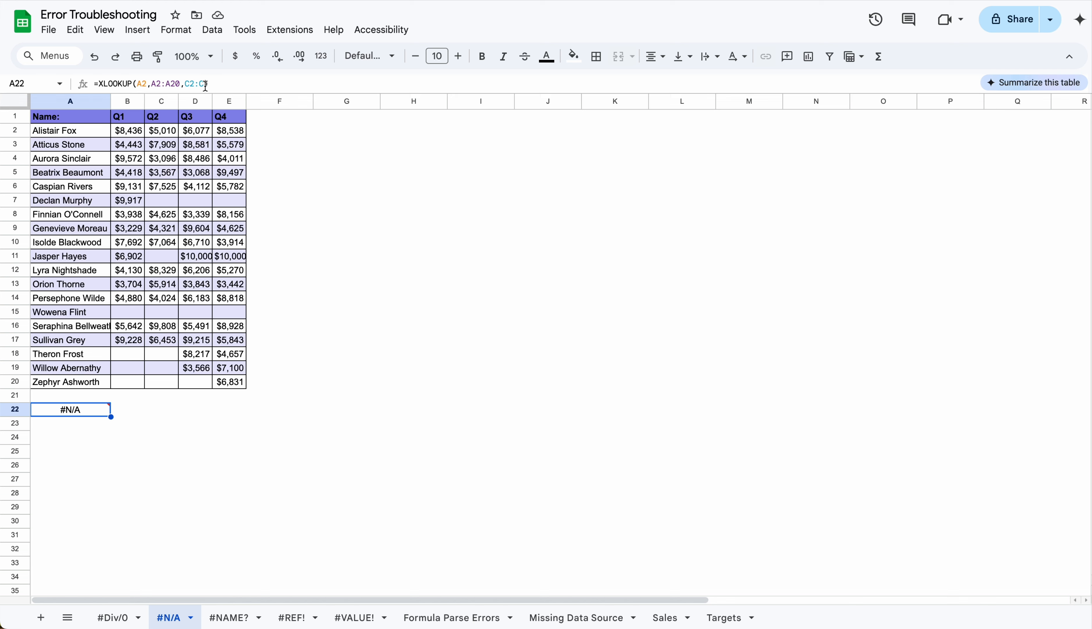
left_click(179, 84)
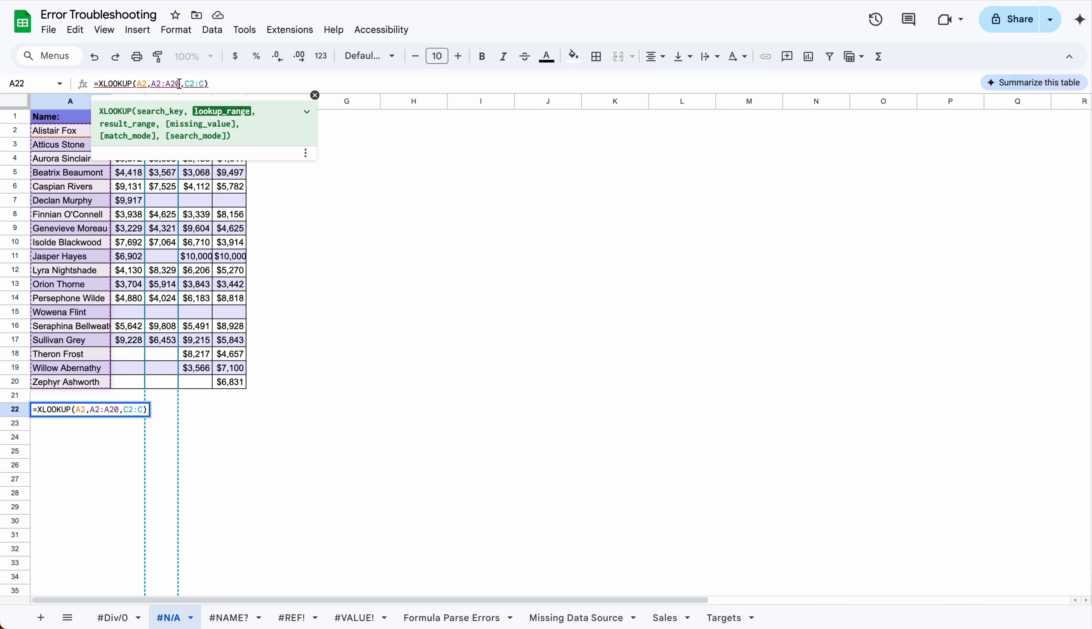
key("BackSpace")
key("BackSpace")
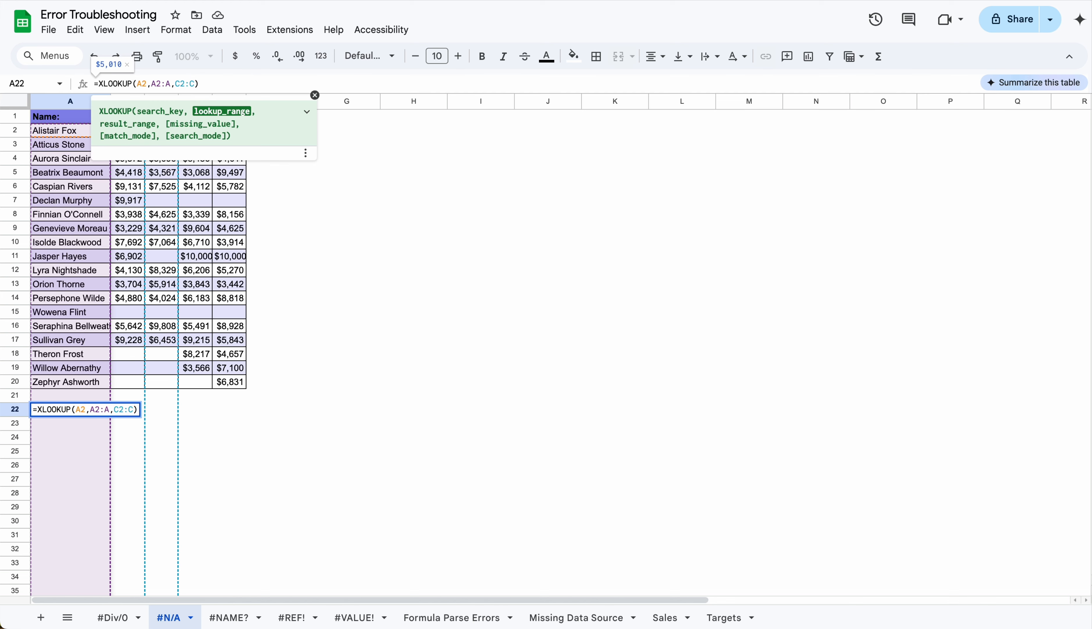
key("Return")
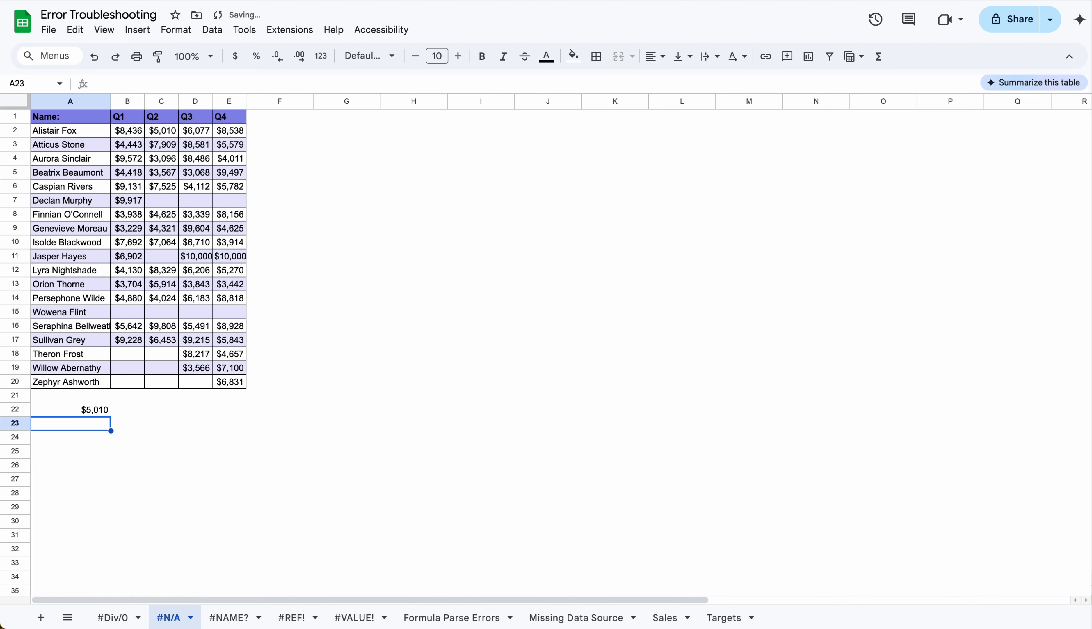
Step: Close both ranges in A22's XLOOKUP formula at row 20, giving =XLOOKUP(A2,A2:A20,C2:C20)
left_click(87, 412)
left_click(180, 143)
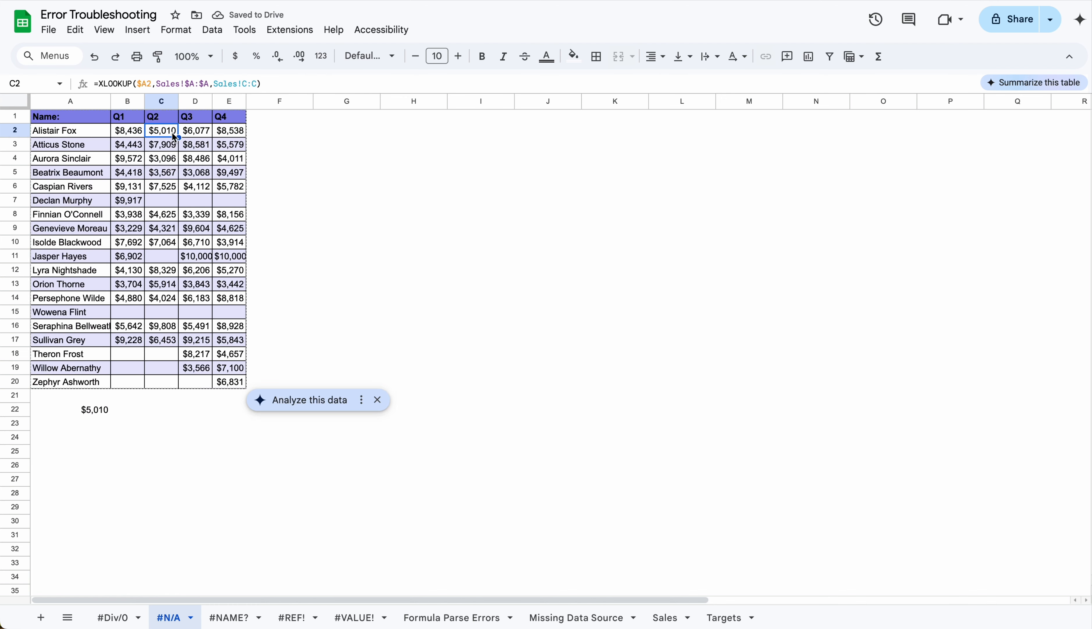
left_click(99, 138)
double_click(88, 412)
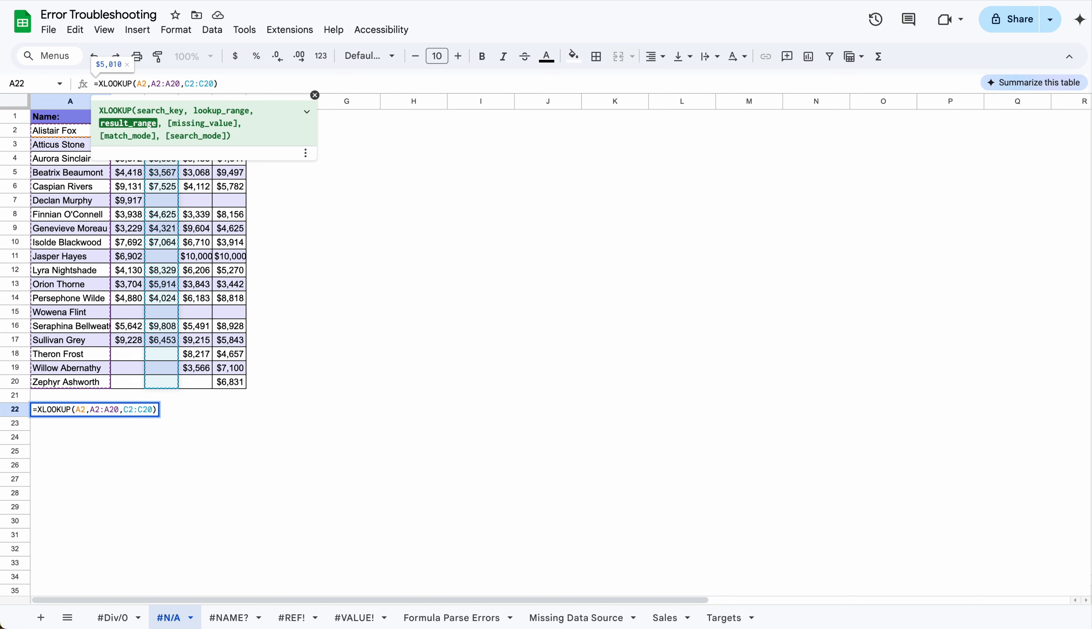
key("Return")
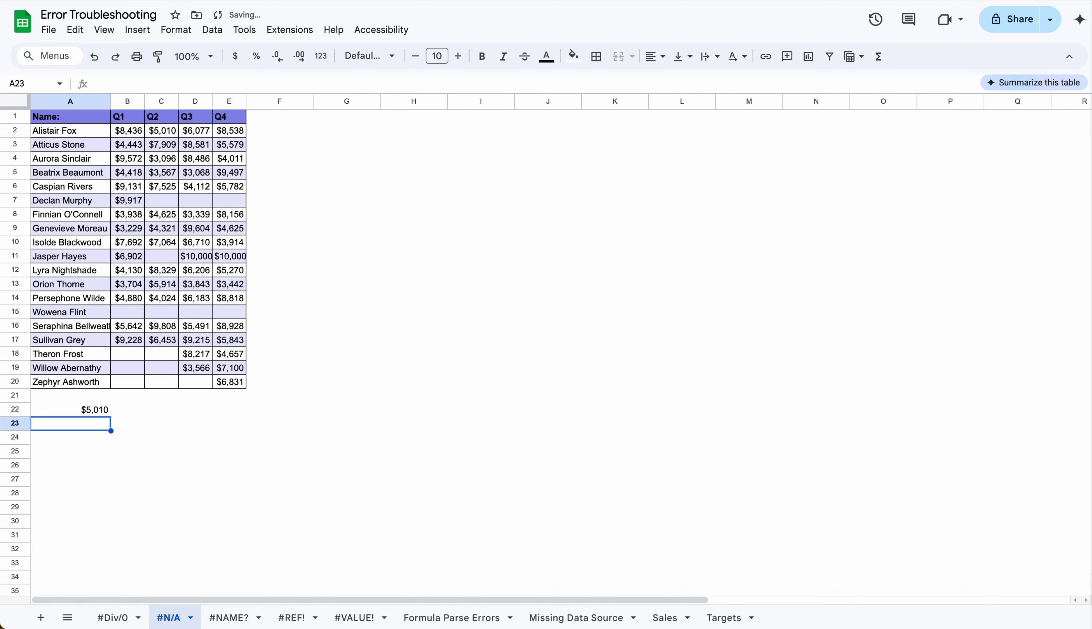
key("Up")
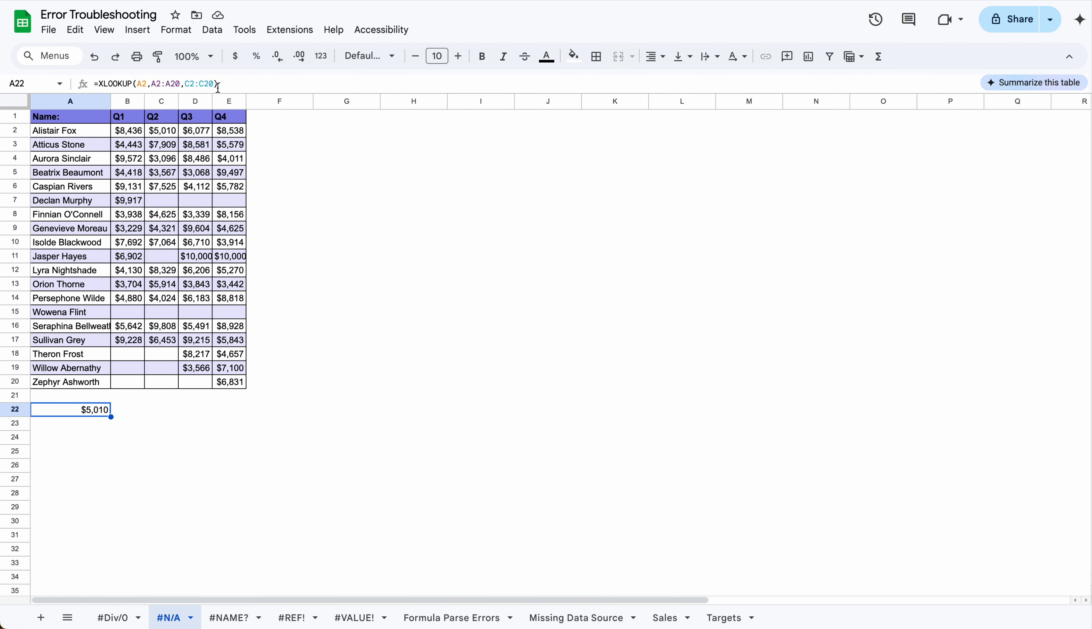
Step: On the #NAME? sheet, correct the misspelled function name in B2's formula to XLOOKUP
left_click(229, 617)
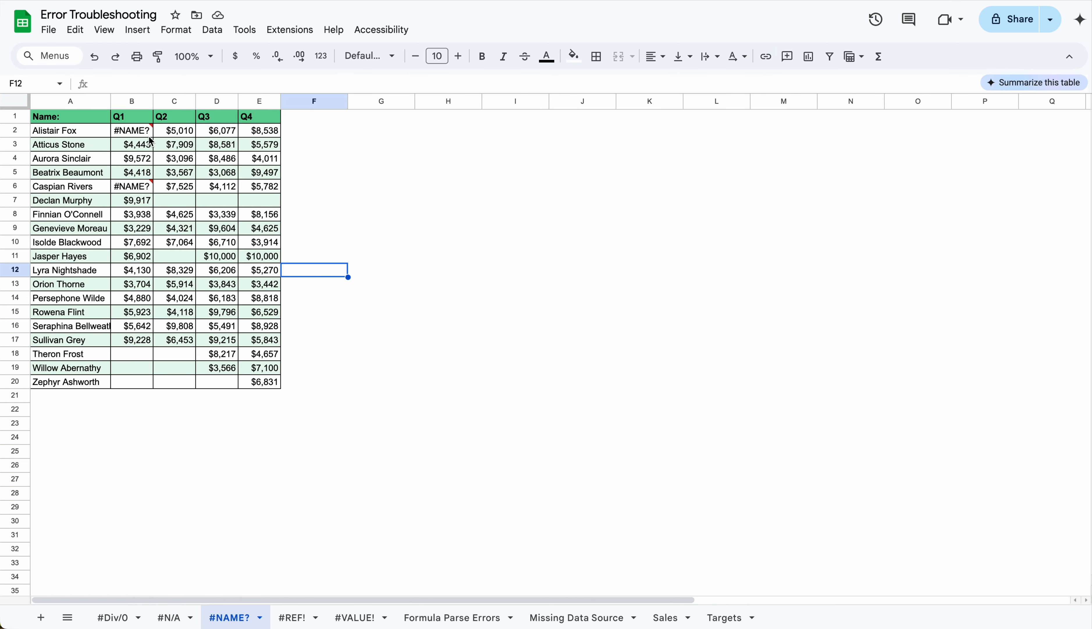
mouse_move(145, 140)
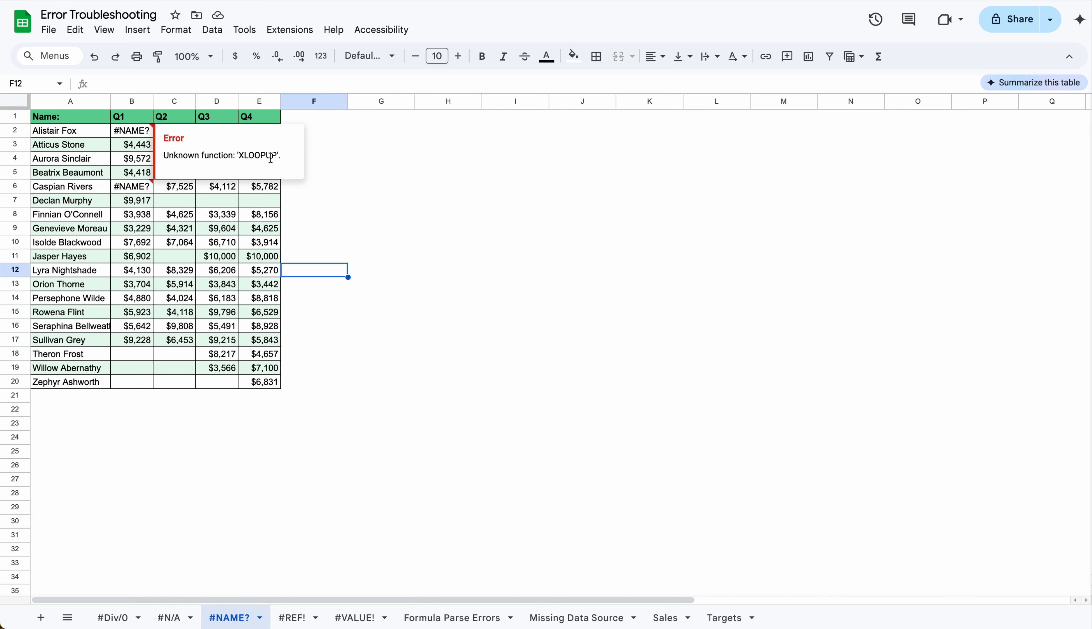
left_click(148, 136)
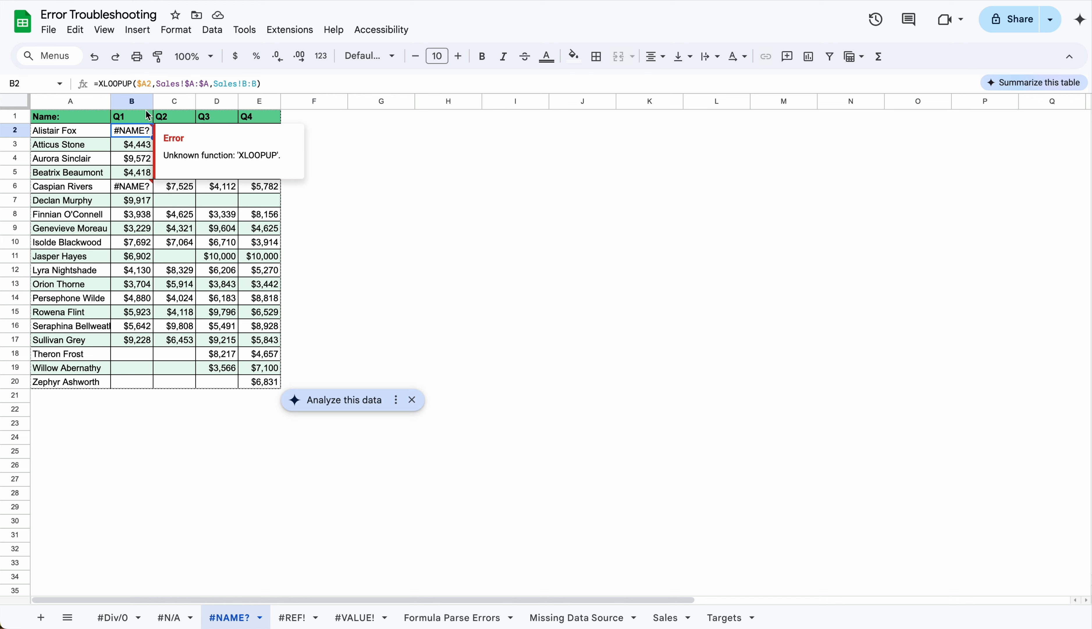
left_click(121, 84)
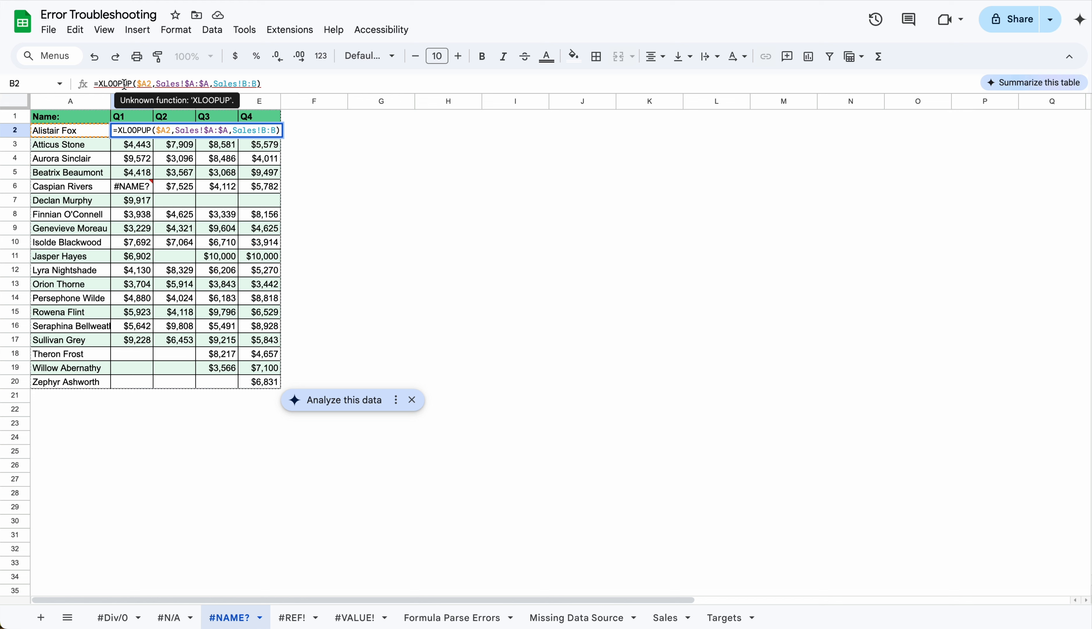
left_click_drag(122, 84, 117, 84)
type("K")
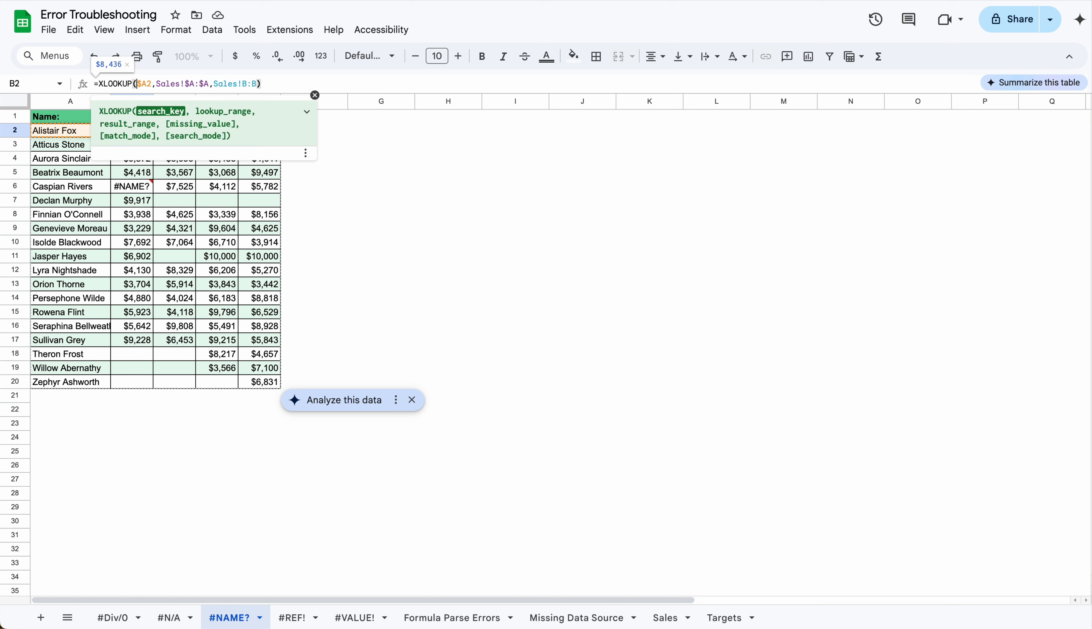
left_click(278, 223)
left_click(145, 133)
Step: Remove the extra IF from the function name in B6's formula so it reads XLOOKUP
left_click(140, 185)
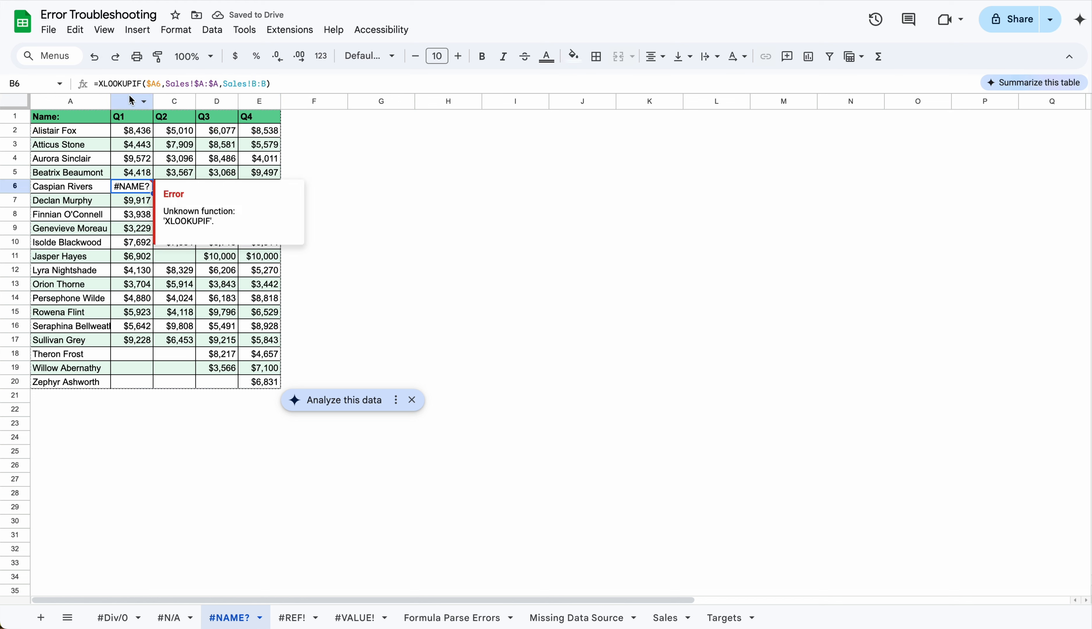
left_click(142, 85)
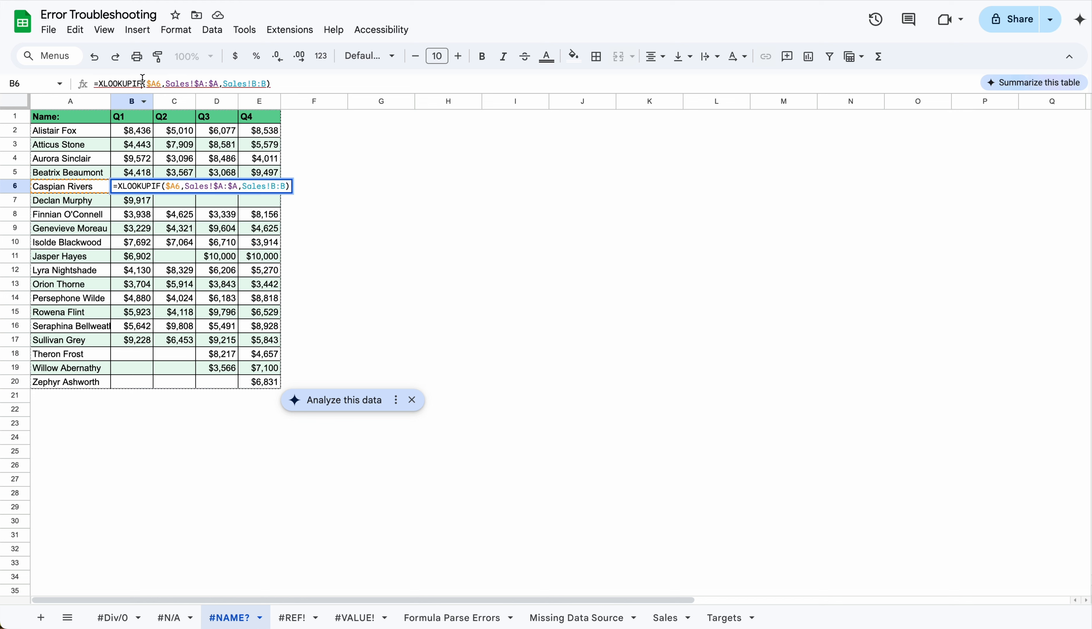
key("BackSpace")
key("BackSpace")
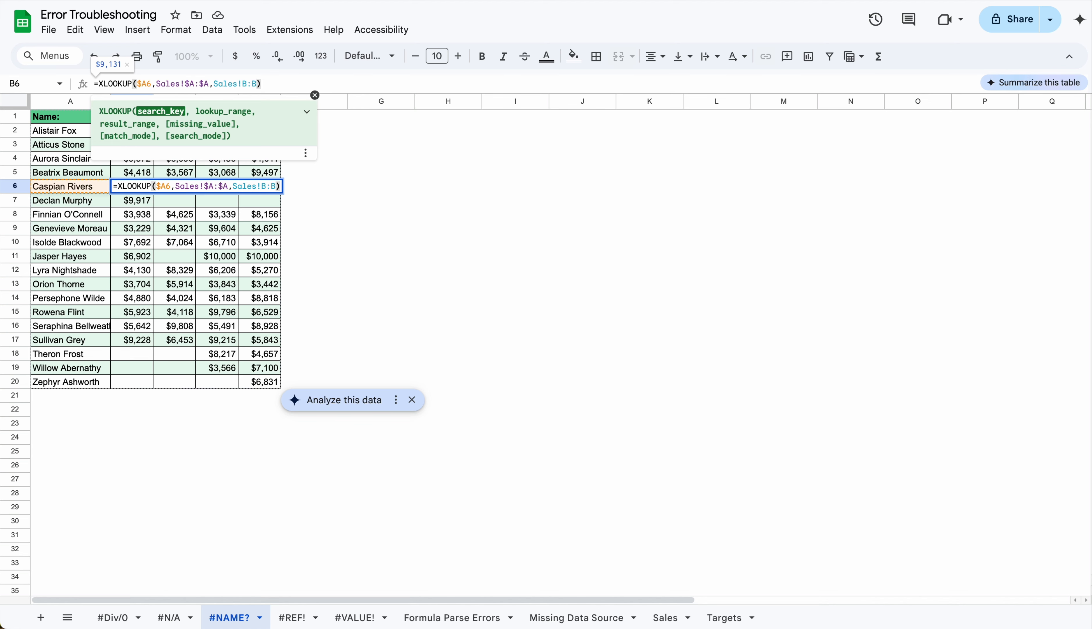
key("Return")
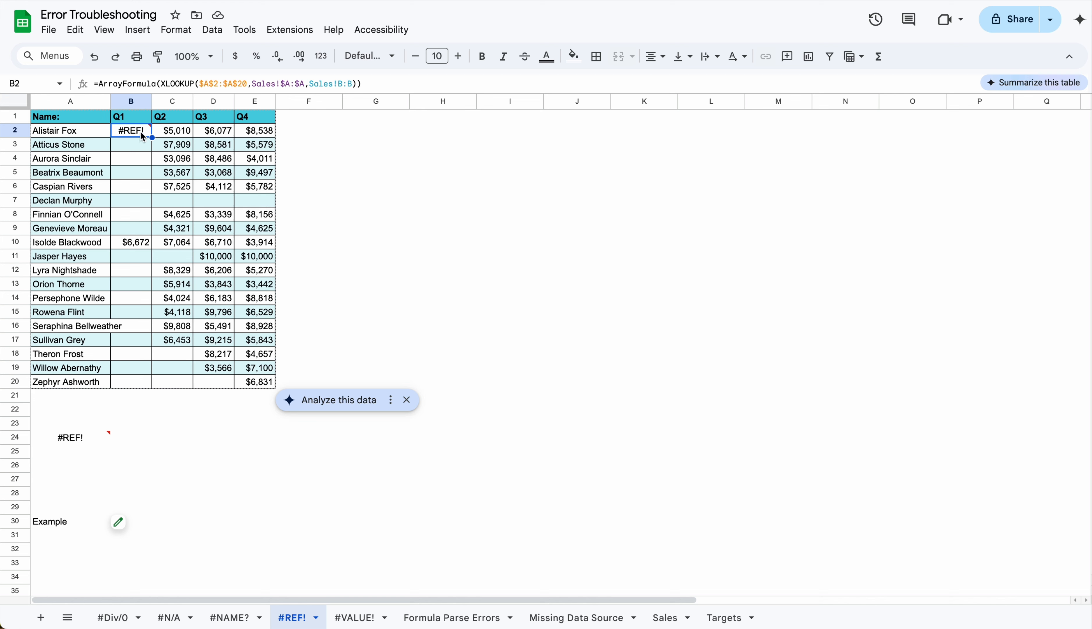
Step: On the #REF! sheet, clear the hard-coded value in B10 that blocks B2's array formula from expanding
mouse_move(142, 133)
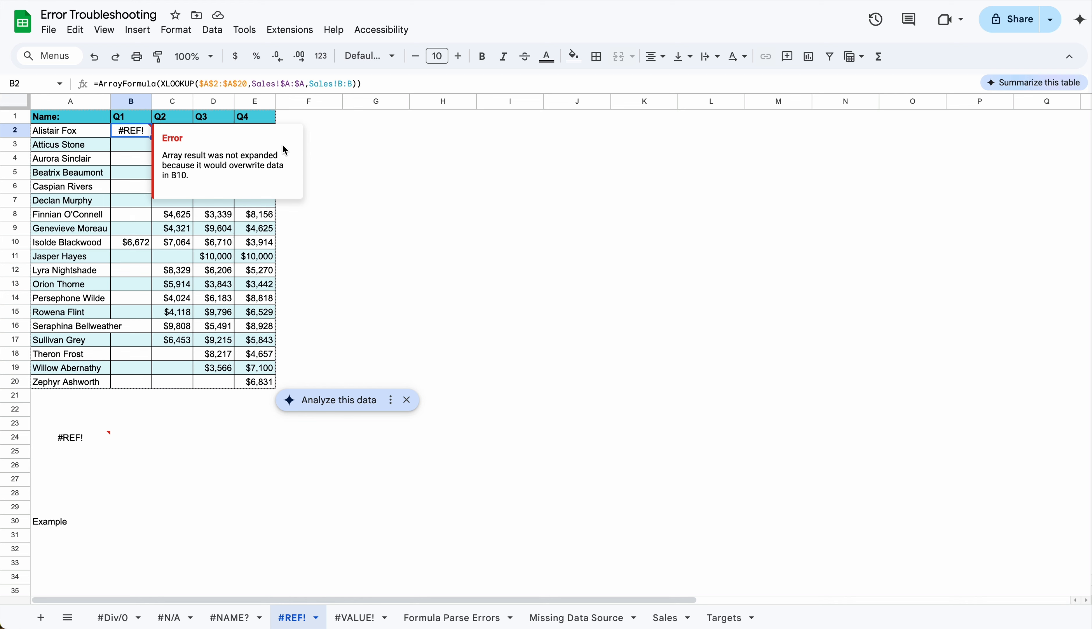
left_click(137, 243)
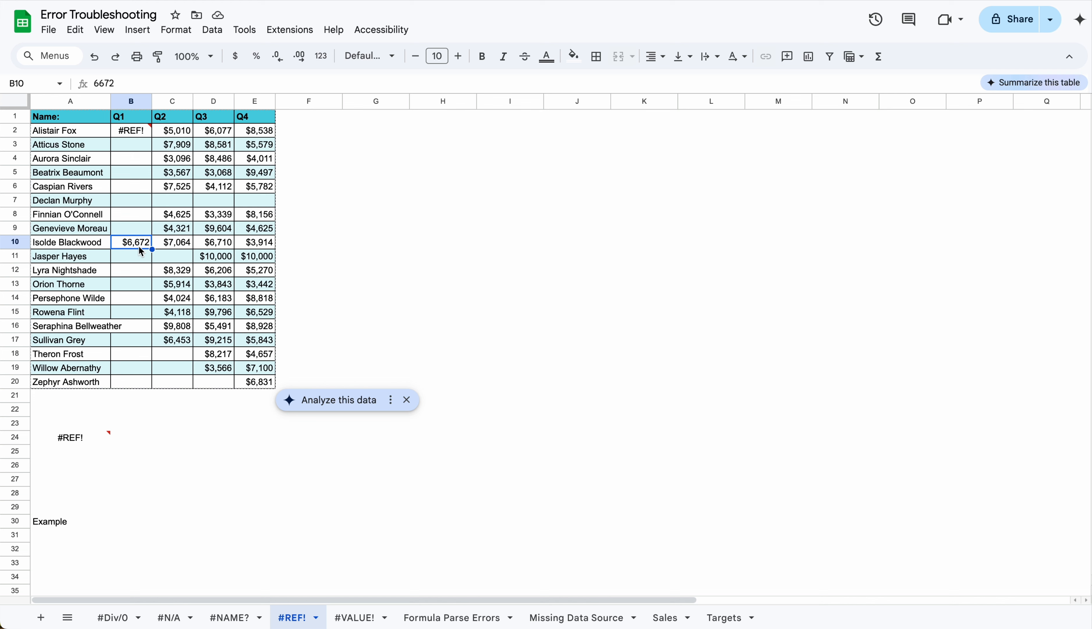
key("Delete")
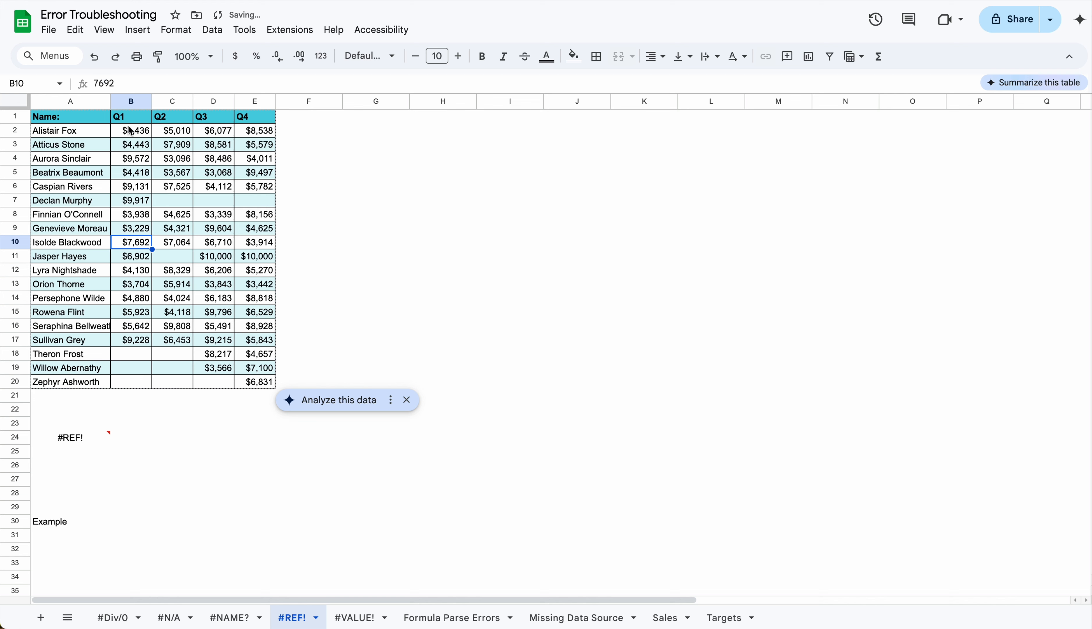
Step: Check the expanded values in B16 and B10 and look up B10's source value on the Sales sheet
left_click(138, 330)
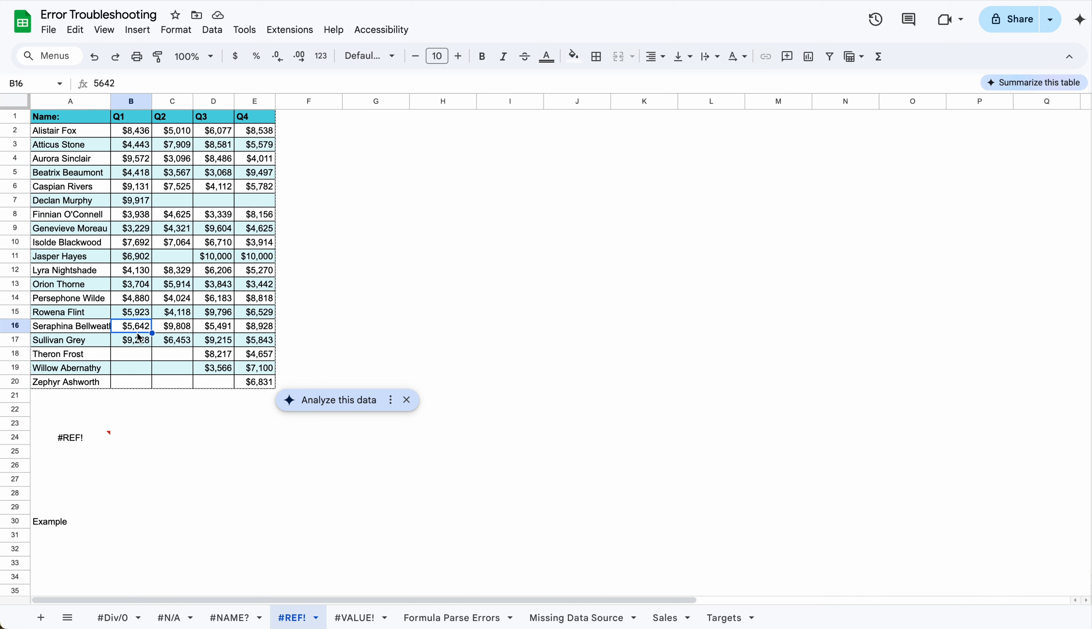
left_click(140, 247)
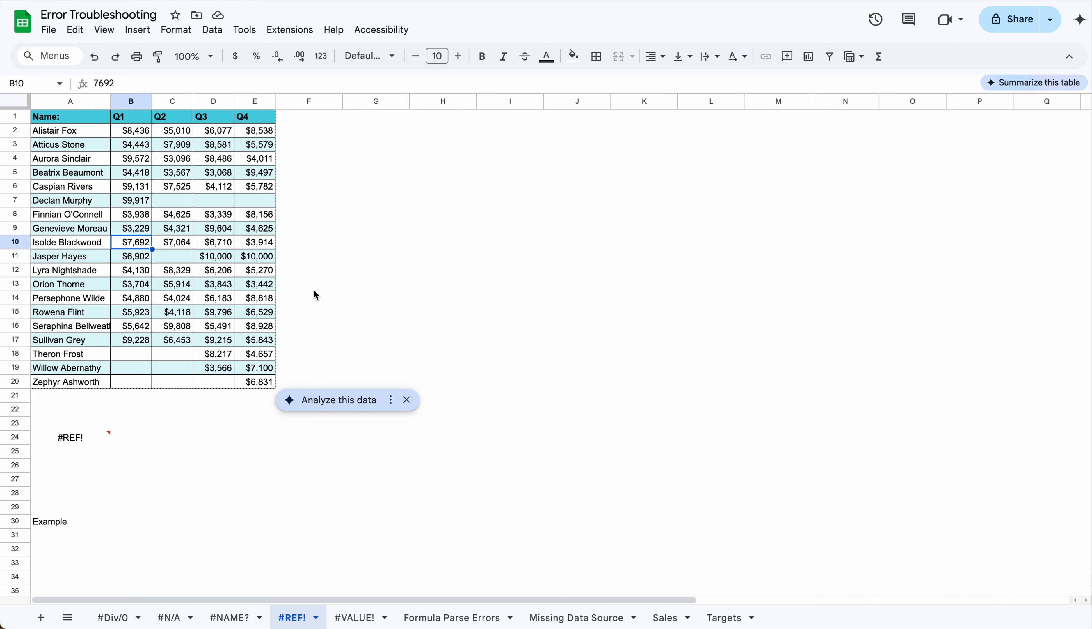
left_click(668, 619)
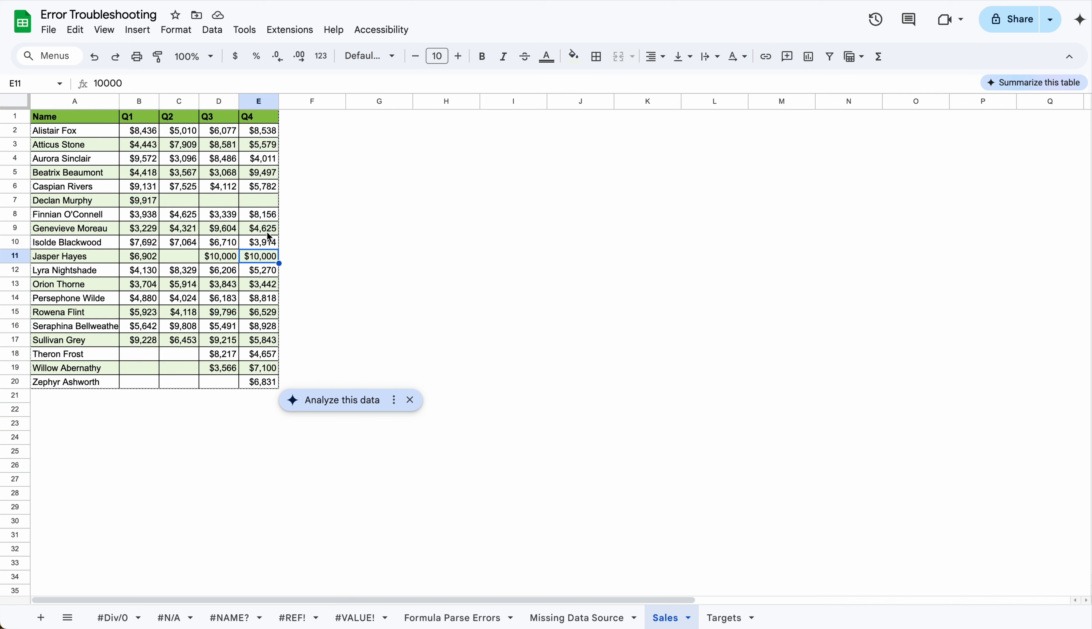
left_click(157, 242)
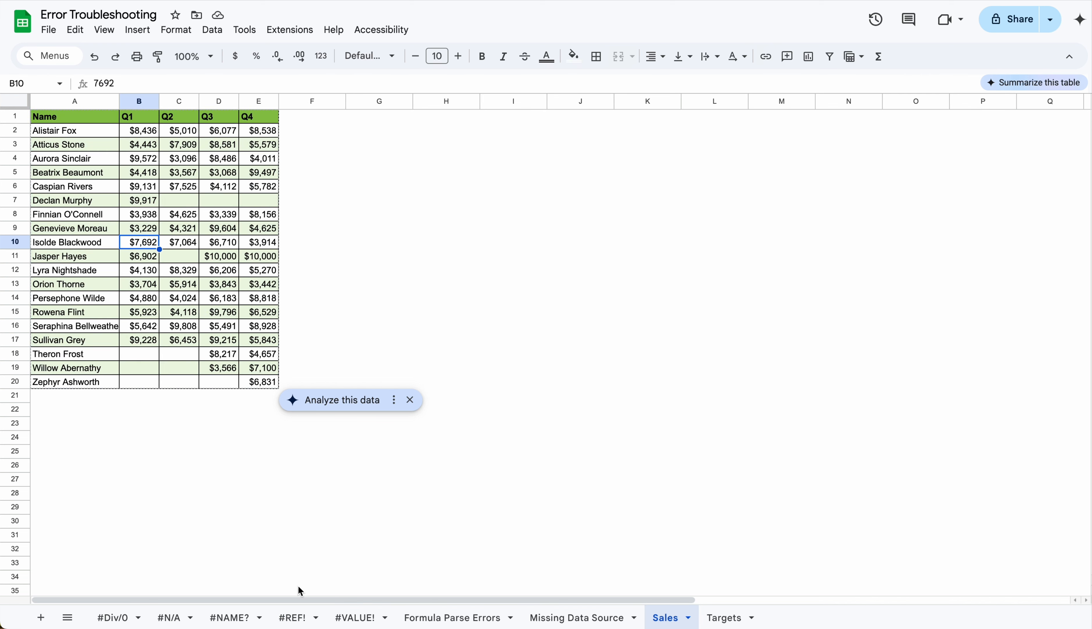
Step: Return to the #REF! sheet and delete the "Example" text in A30 that blocks A24's array result
left_click(298, 617)
mouse_move(89, 438)
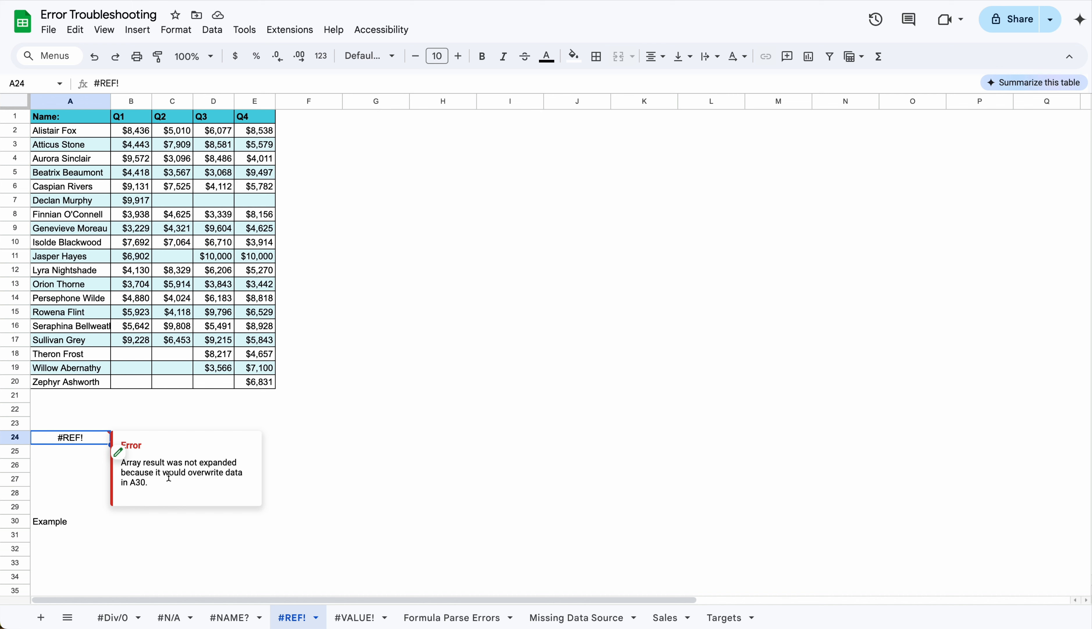
left_click(50, 522)
key("Delete")
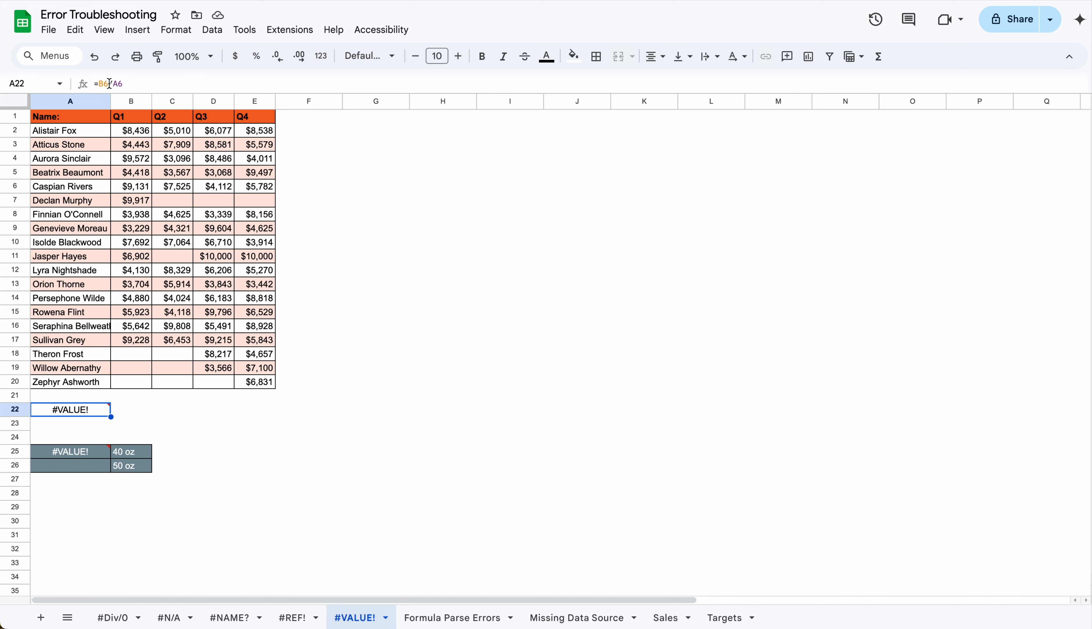
Step: On the #VALUE! sheet, check the cells A22 references, change its formula to =B6/C6, and undo that change
left_click(141, 185)
left_click(95, 191)
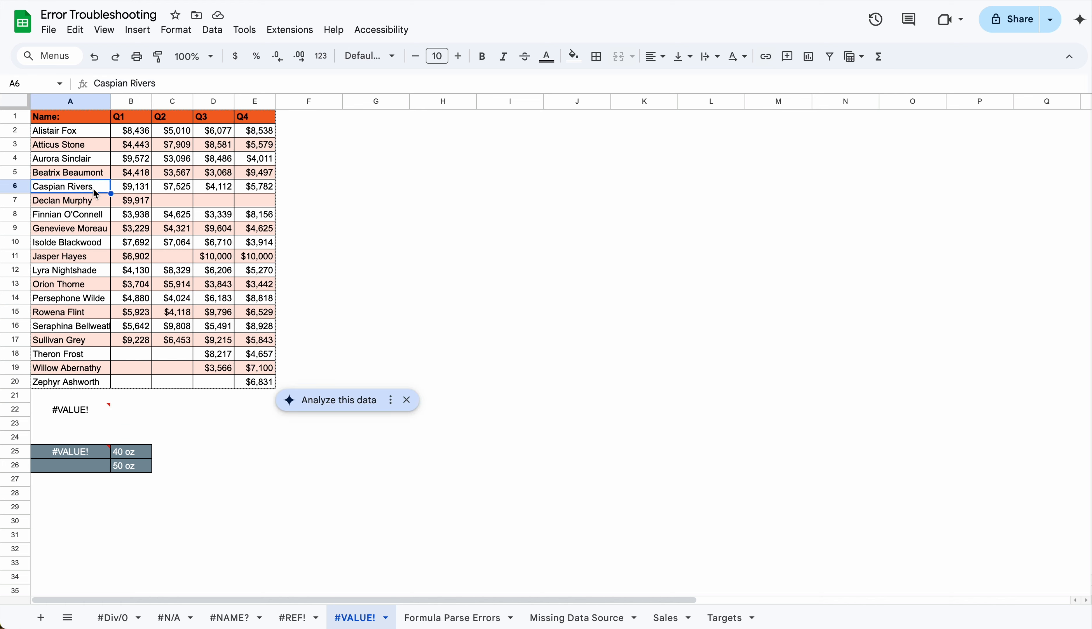
left_click(103, 415)
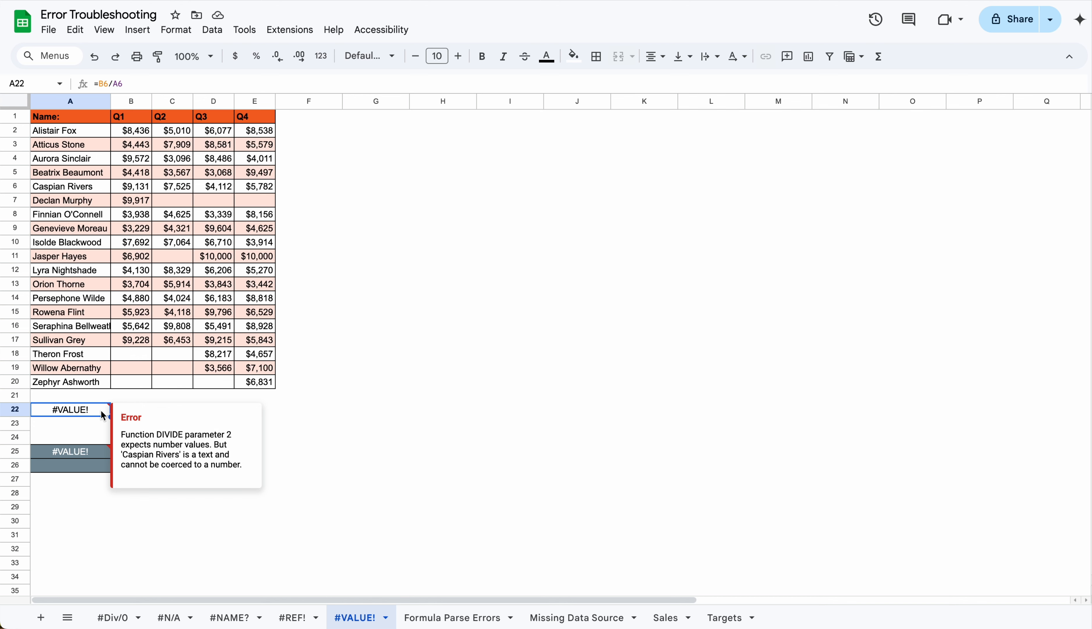
double_click(117, 84)
type("C6")
key("Return")
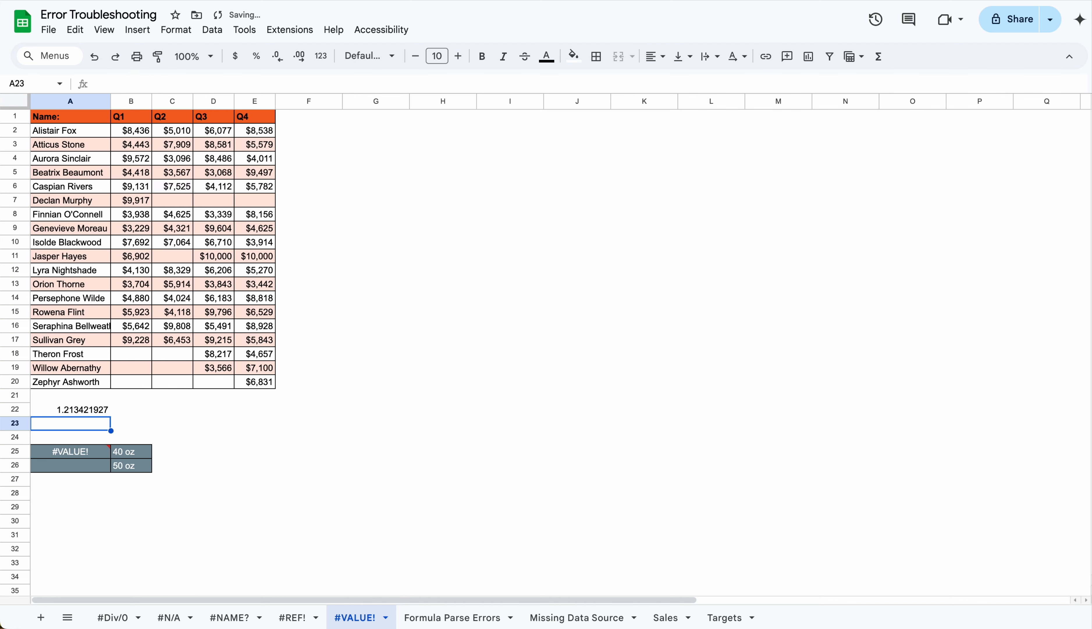
left_click(99, 411)
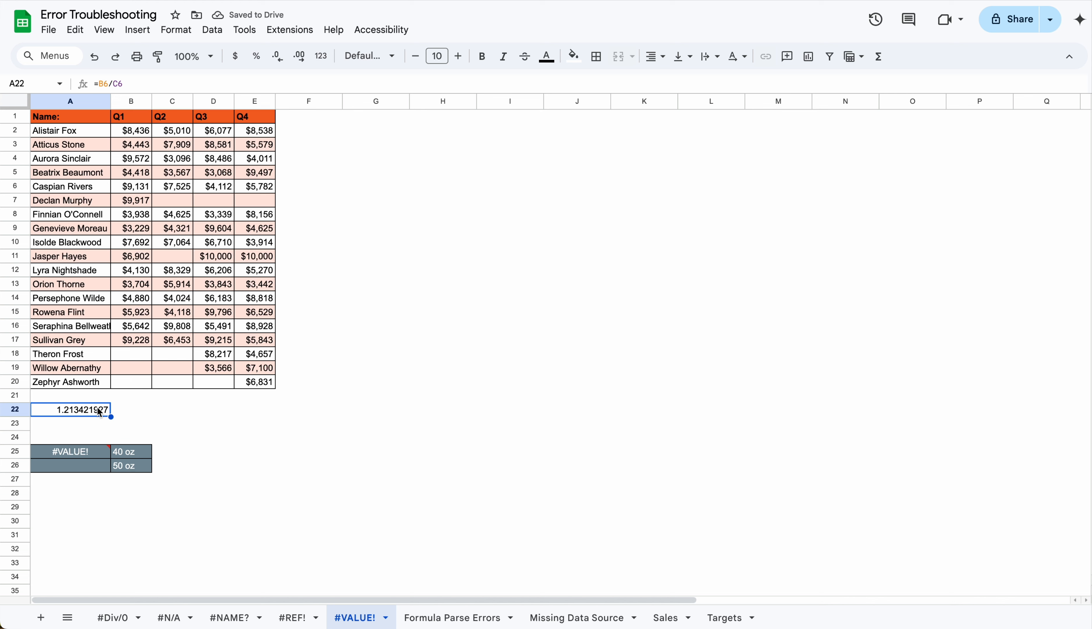
key("ctrl+z")
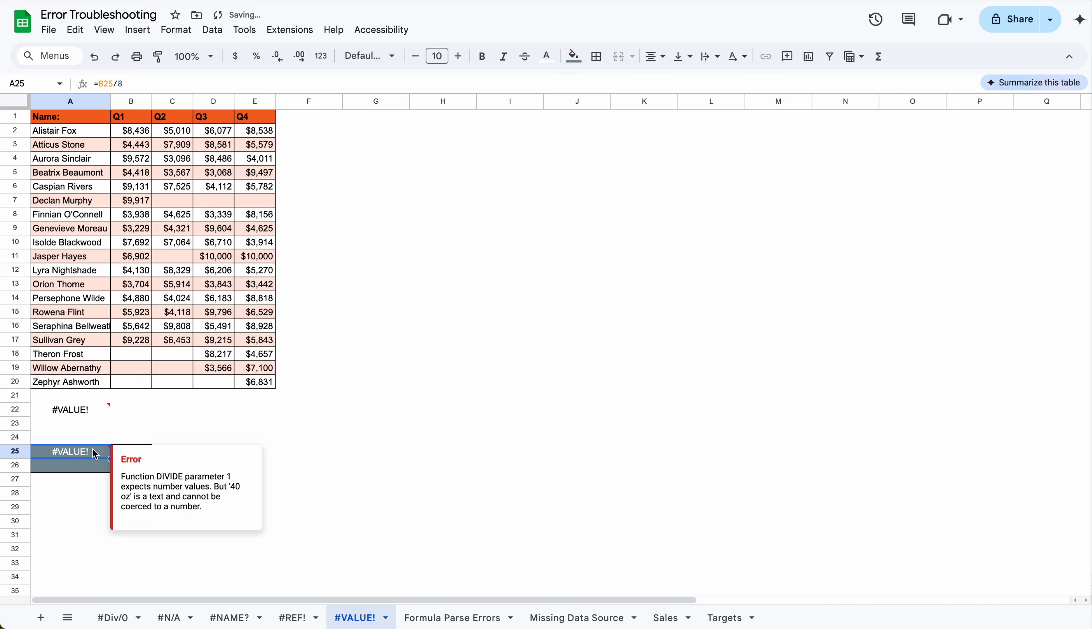
Step: Examine the error note and formula in A25 together with the B25 entry that it divides
left_click(95, 481)
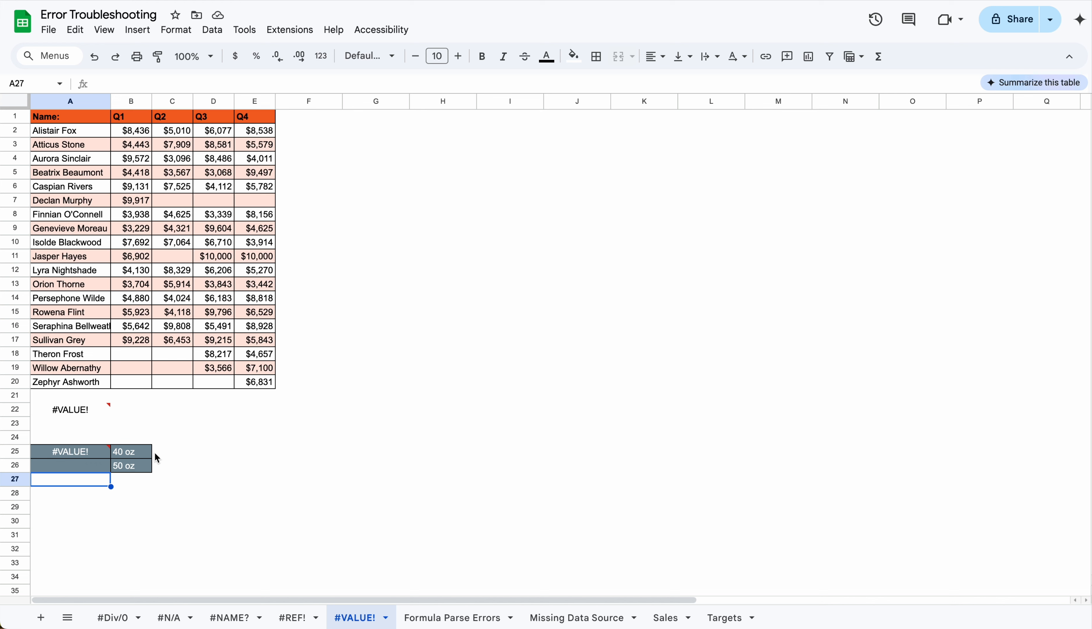
left_click(86, 456)
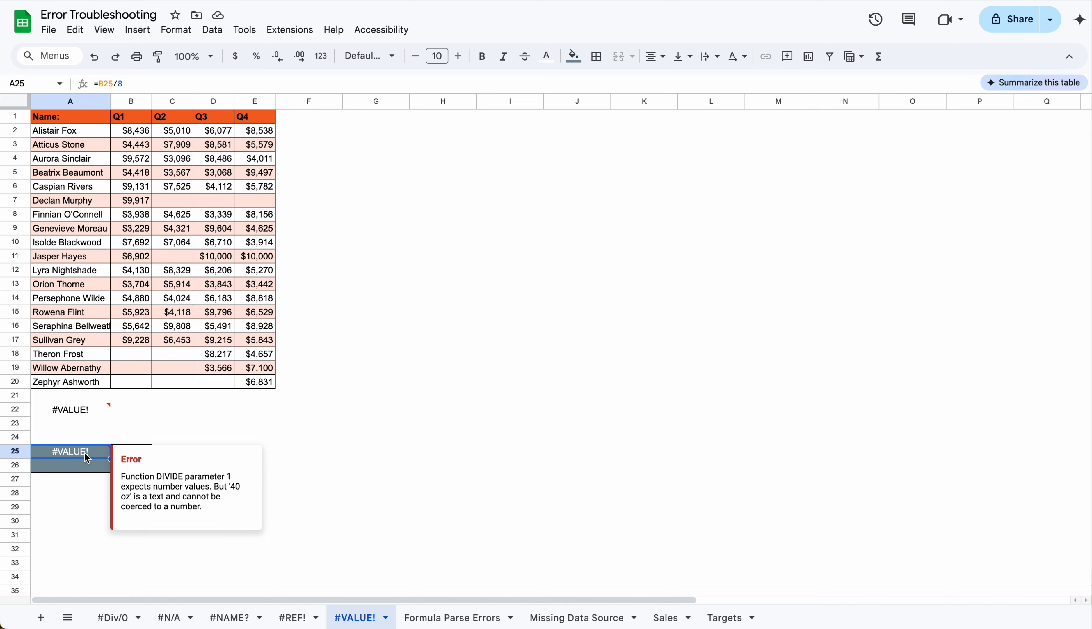
left_click(181, 440)
left_click(143, 454)
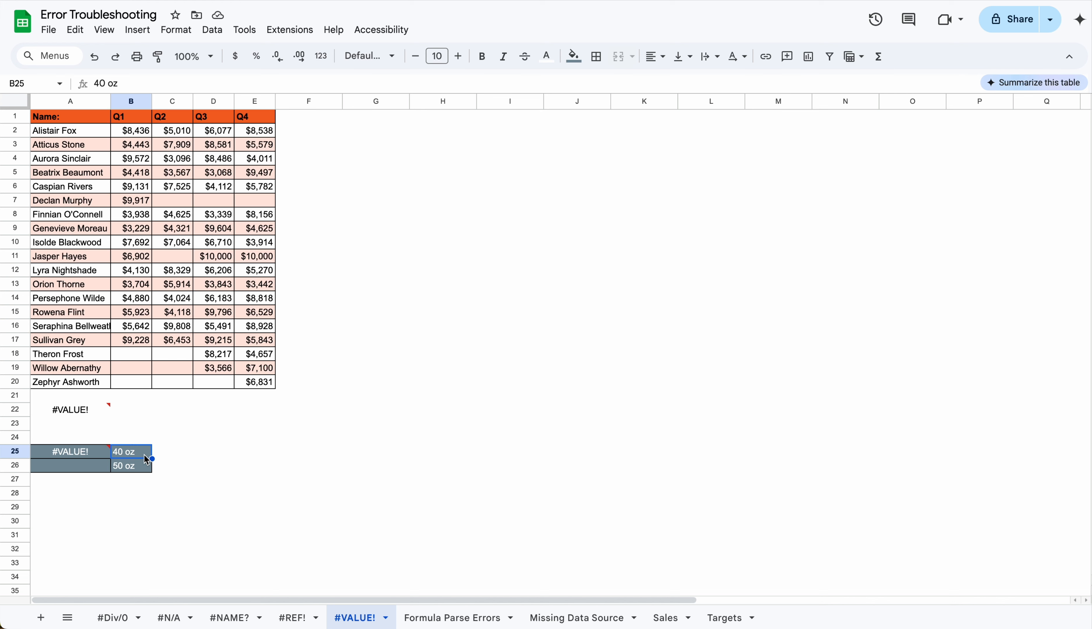
left_click(95, 450)
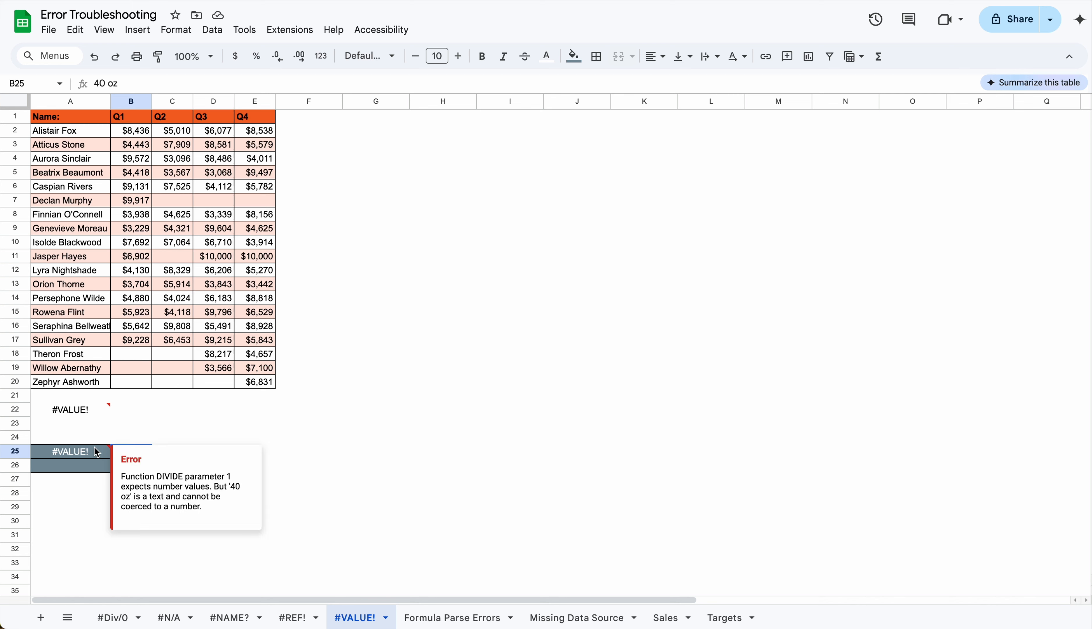
Step: Apply the custom number format 0 "oz" to cells B25:B26 on the #VALUE! sheet
left_click(127, 439)
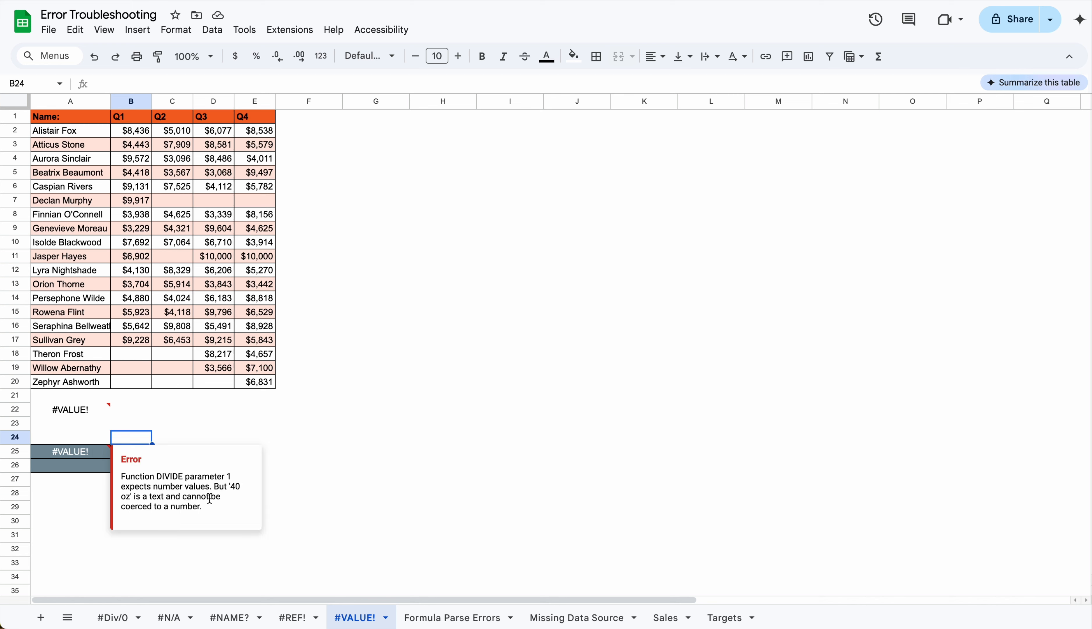
left_click(145, 453)
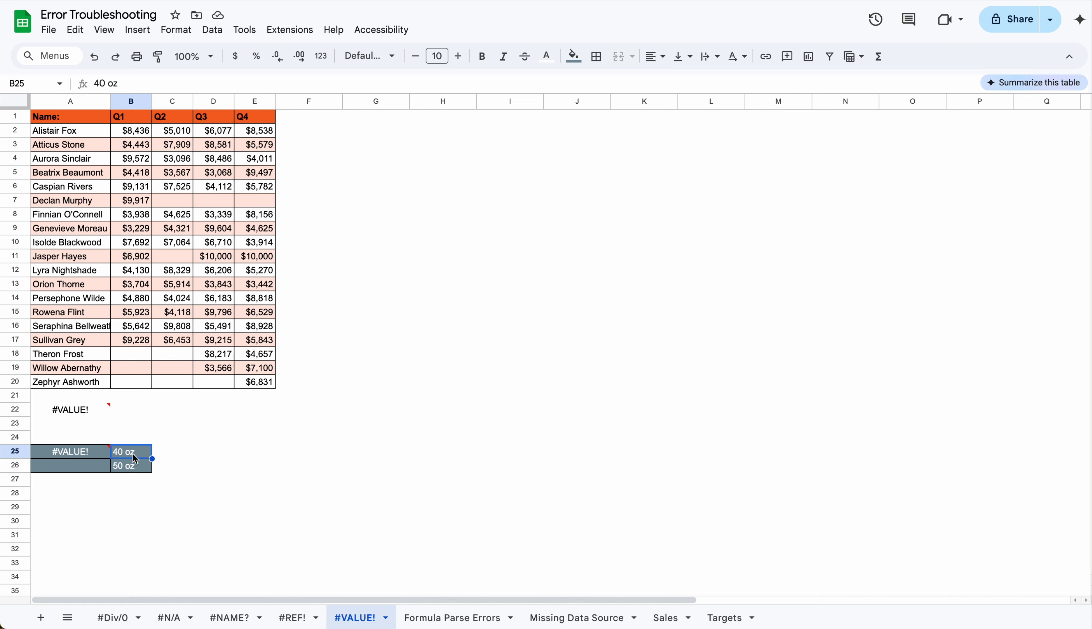
left_click_drag(136, 459, 133, 466)
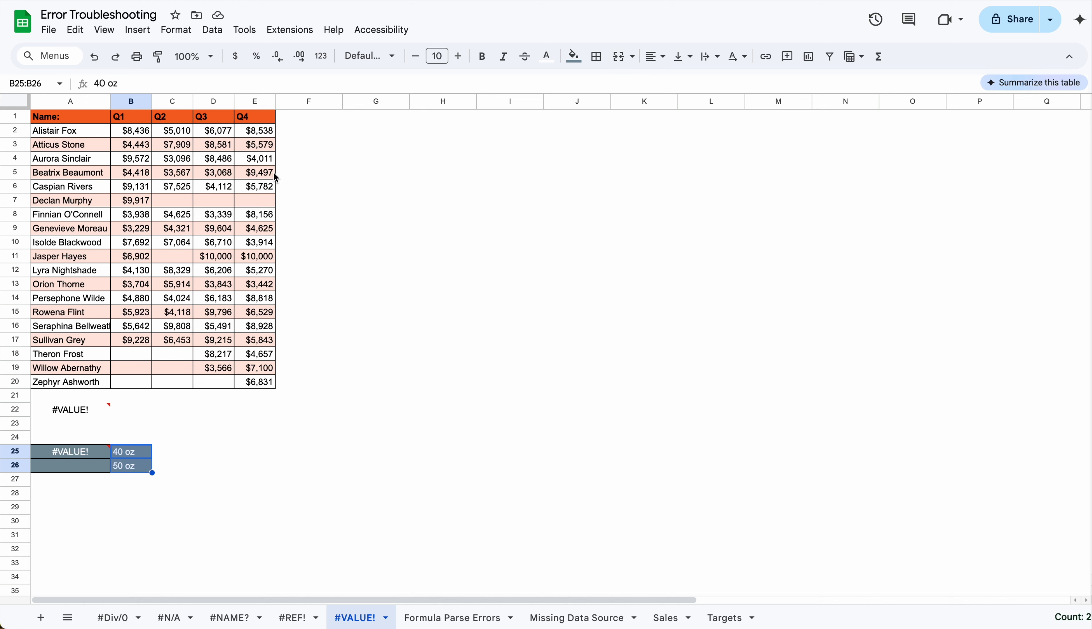
left_click(321, 56)
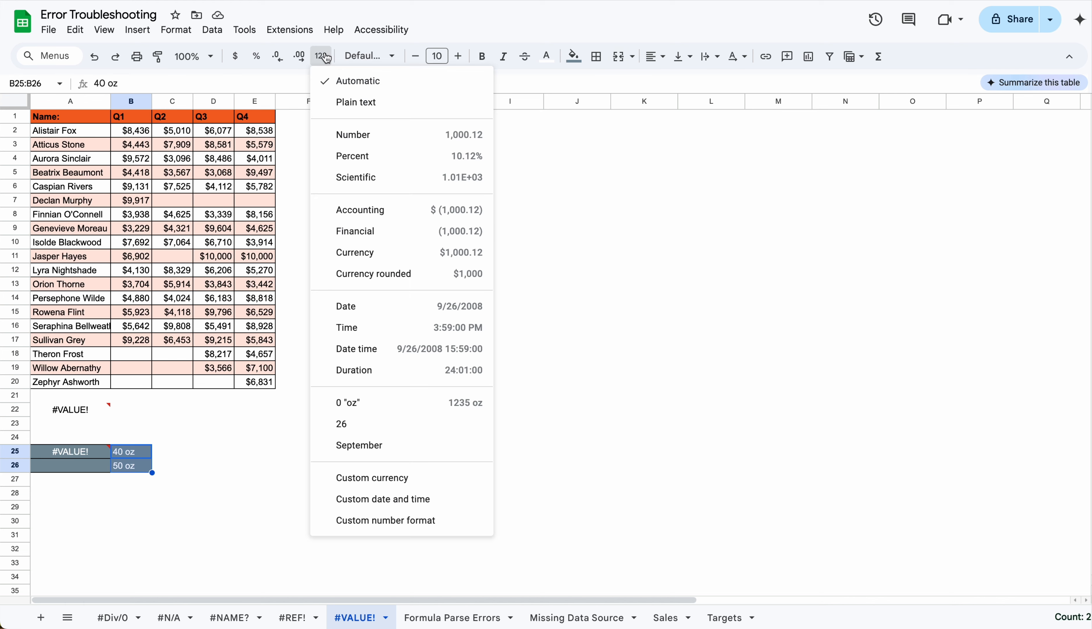
left_click(393, 518)
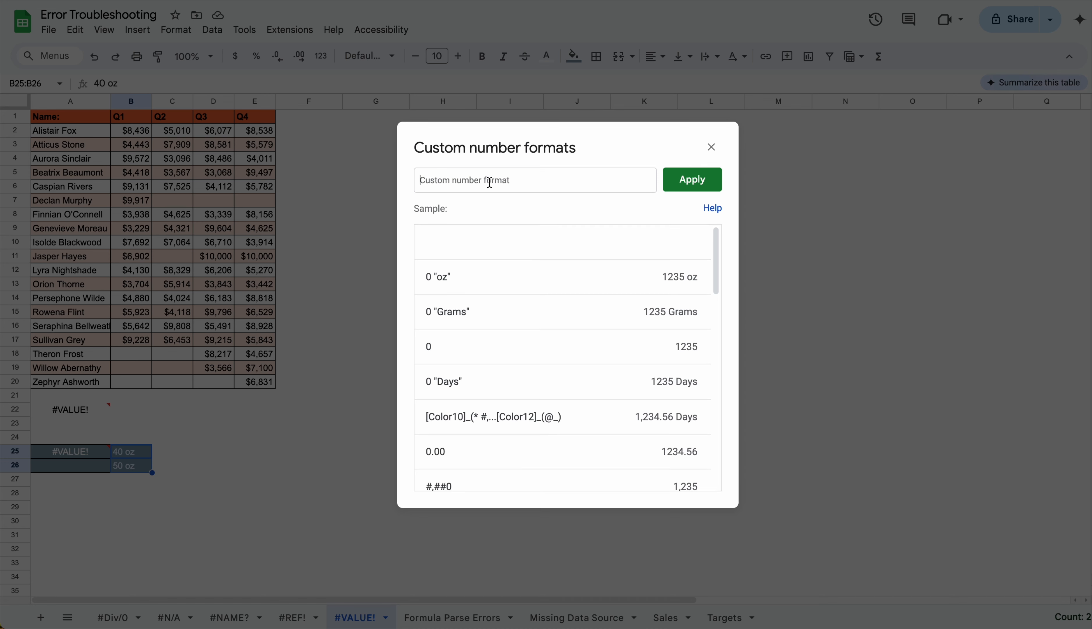
type("0")
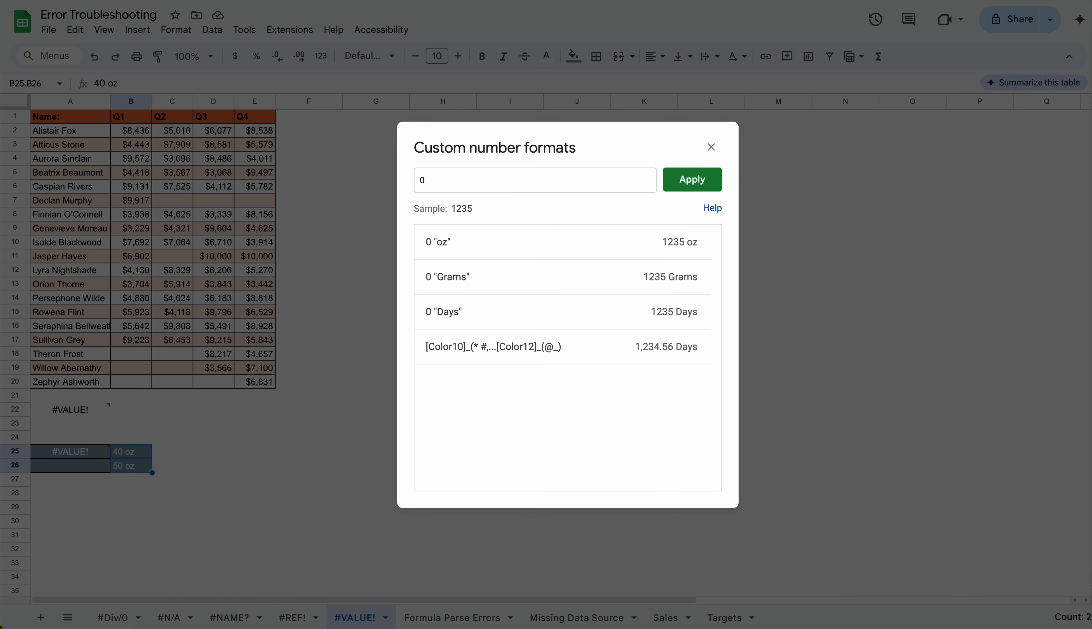
type(" \"oz\"")
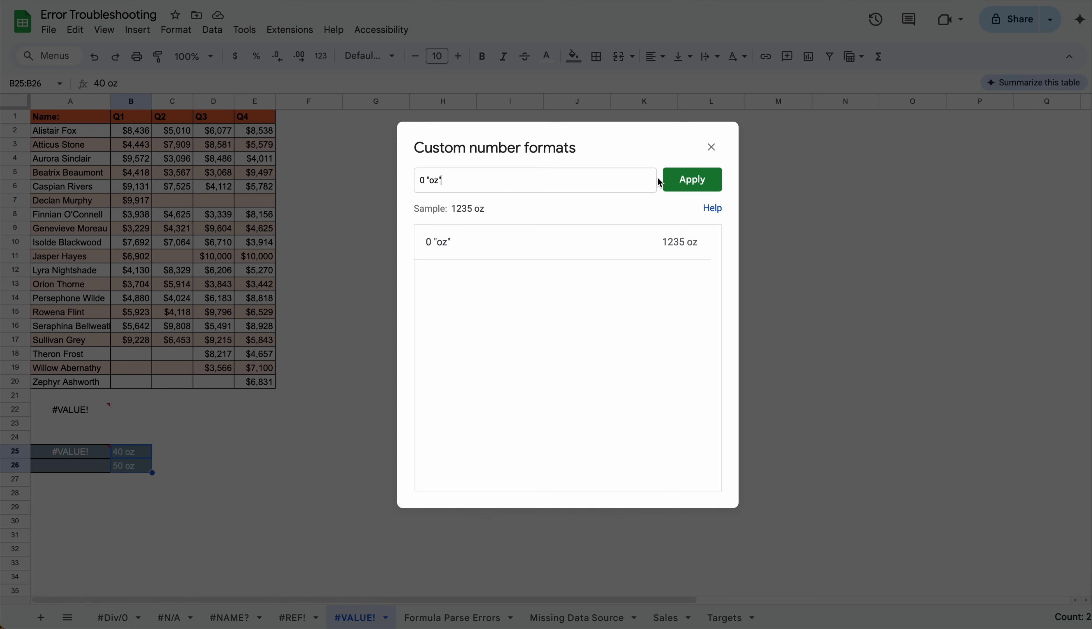
left_click(667, 180)
Step: Remove the "oz" text from B25 so that it holds only the number 40
left_click(140, 453)
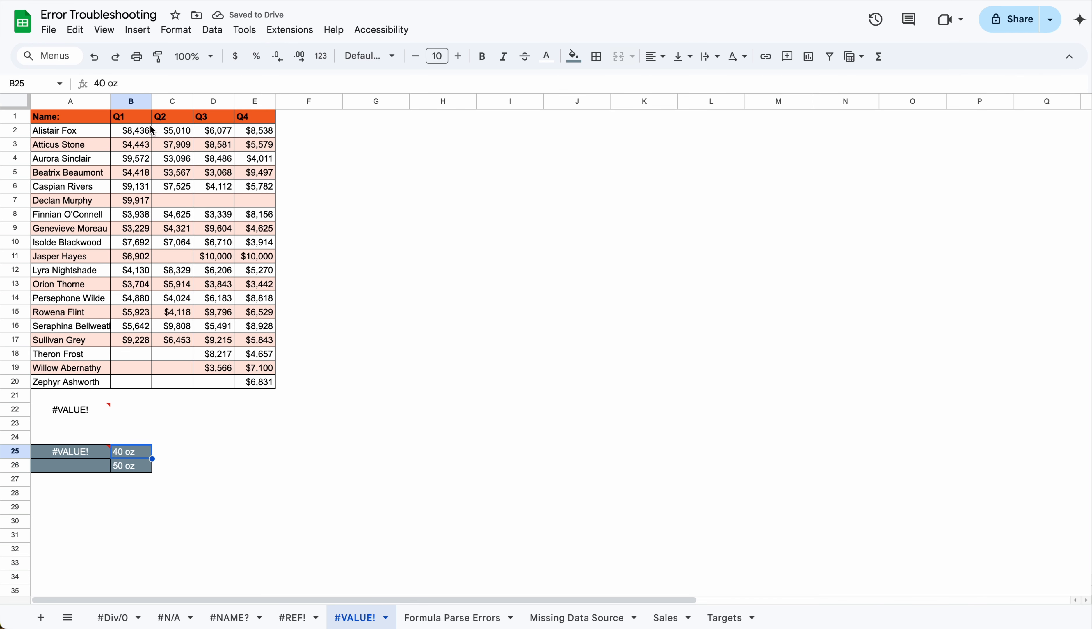
left_click(141, 78)
key("BackSpace")
key("BackSpace")
key("BackSpace")
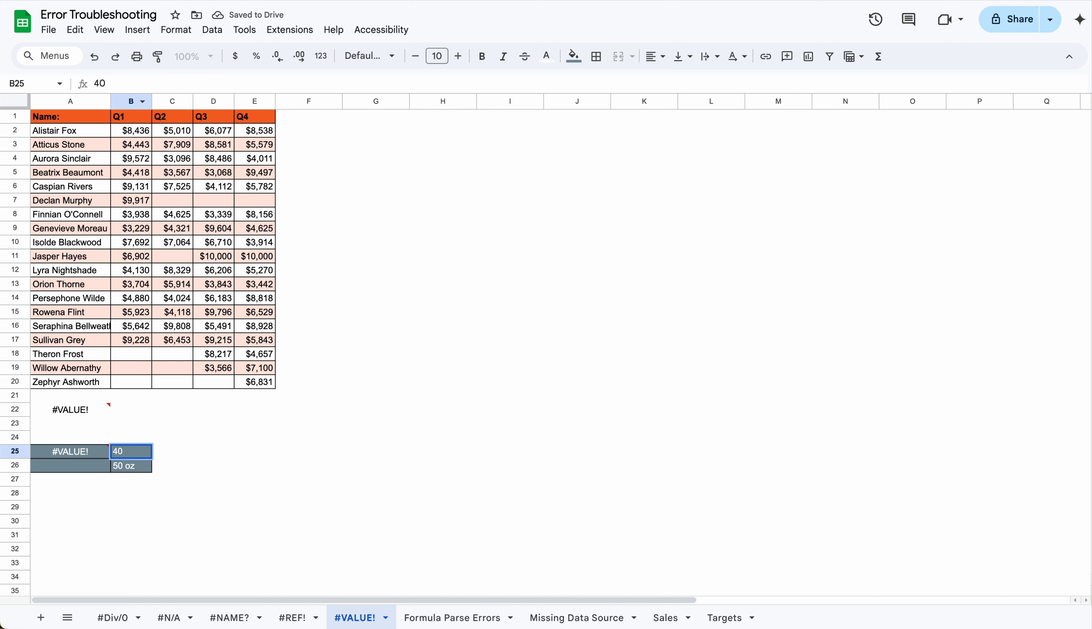
key("Return")
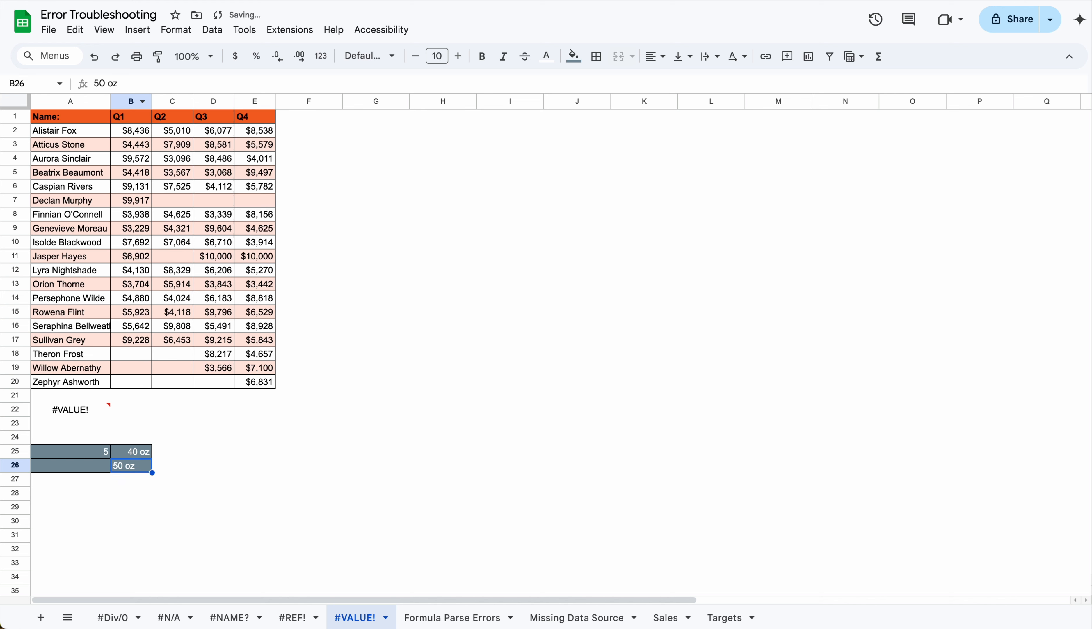
Step: Copy B25's value down into B26 and fill A25's formula =B25/8 down to A26
left_click(146, 453)
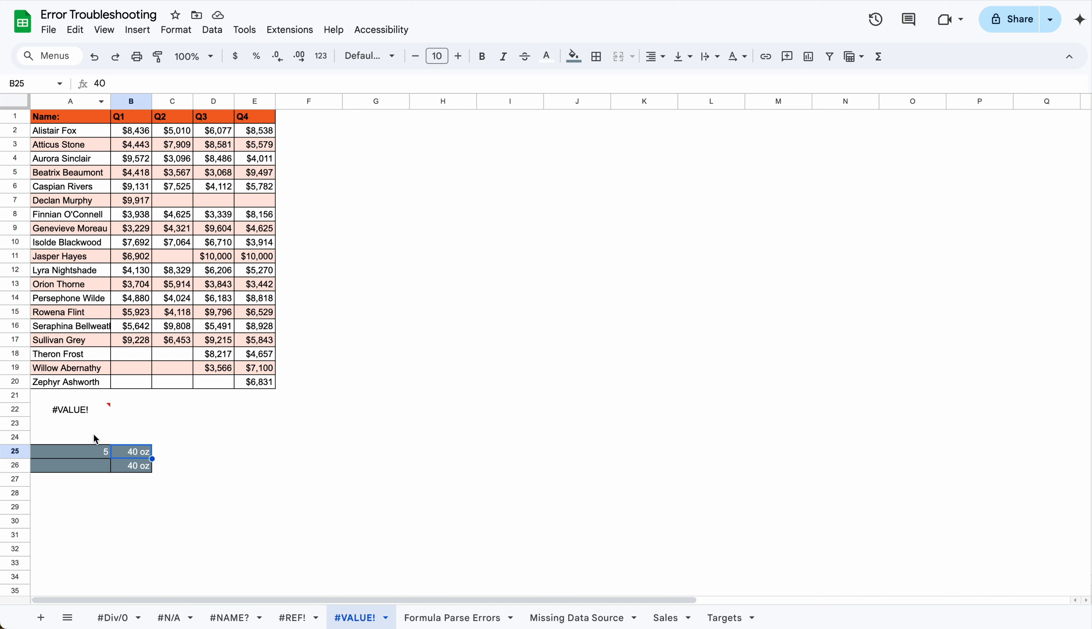
left_click(100, 451)
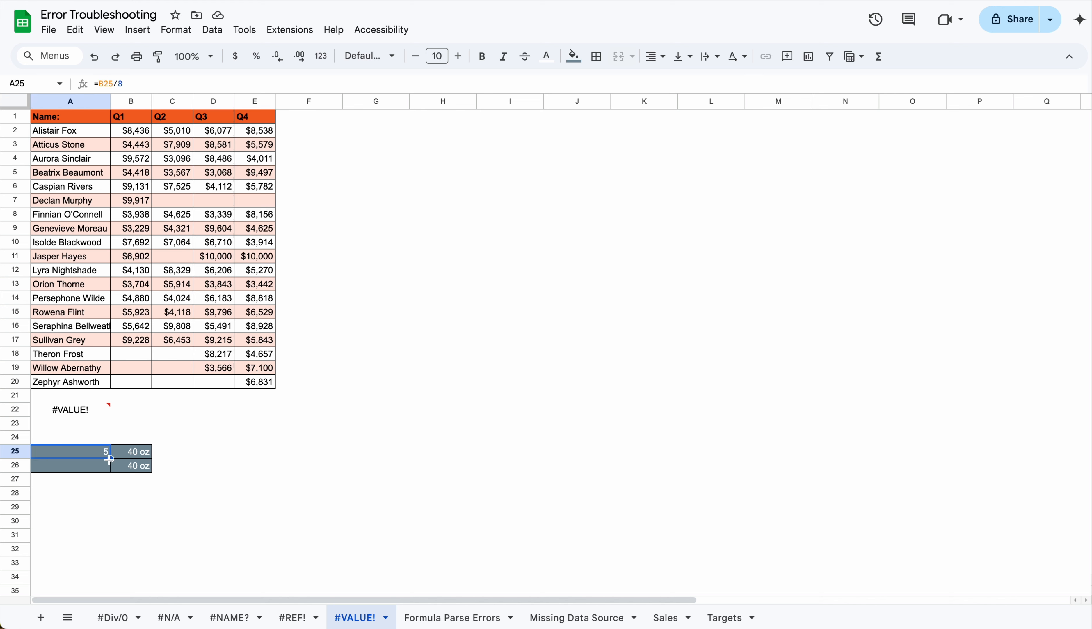
left_click_drag(109, 461, 110, 465)
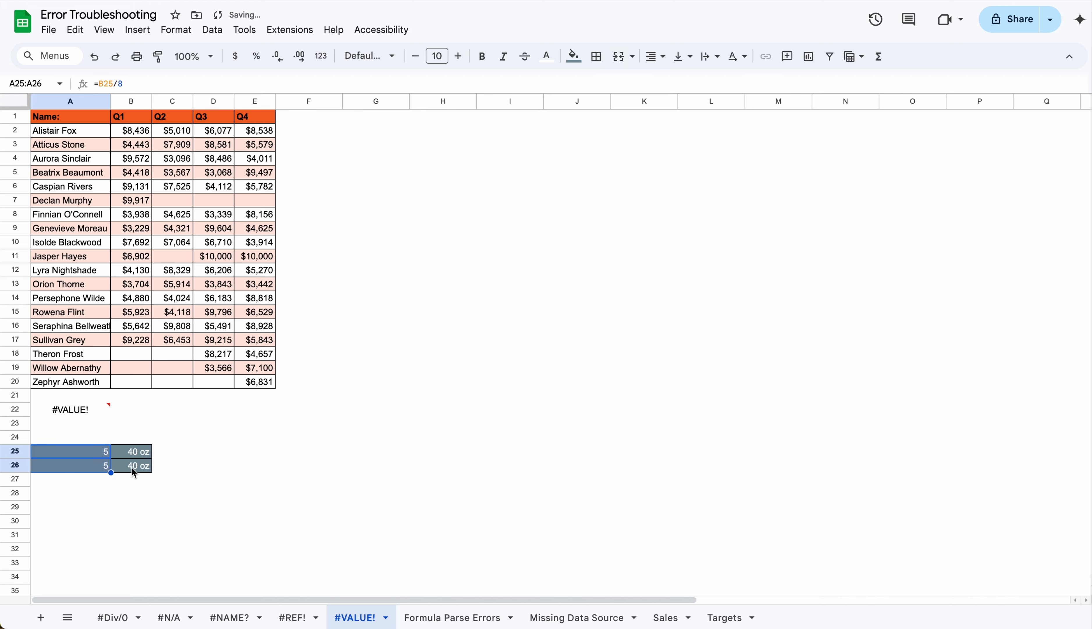
Step: Set B26's value to 50 and check the contents of B26 and A26
left_click(134, 466)
left_click(101, 82)
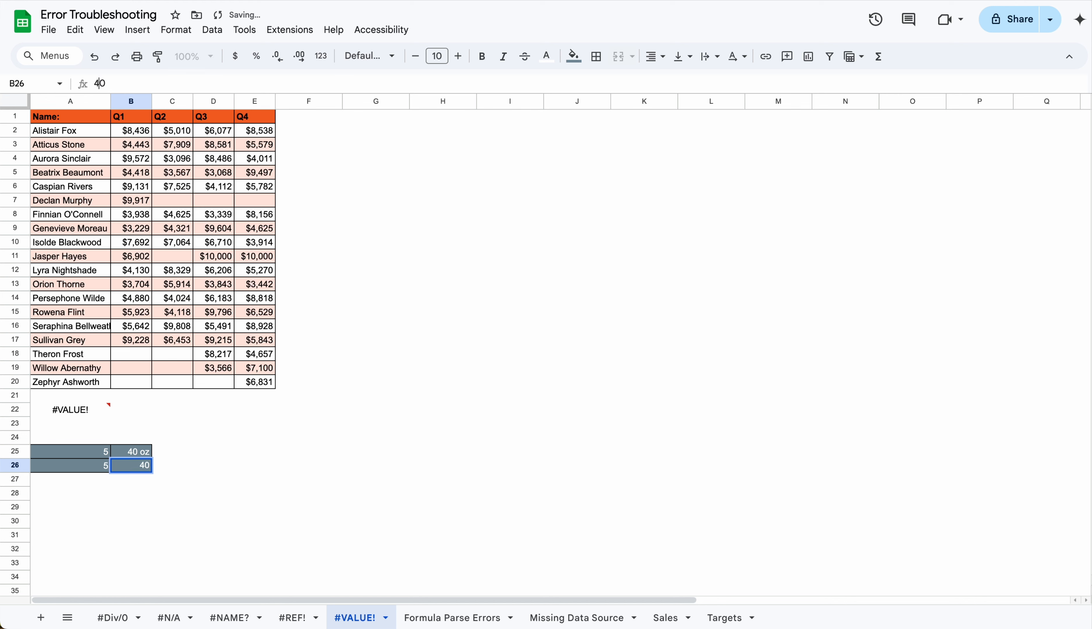
key("BackSpace")
type("5")
key("Return")
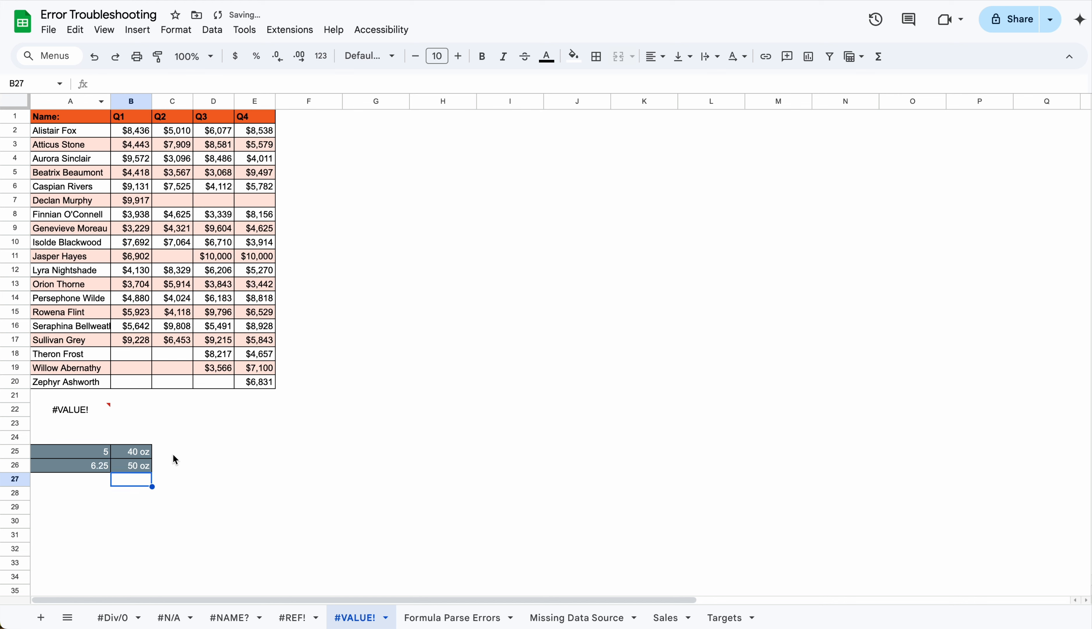
left_click(137, 467)
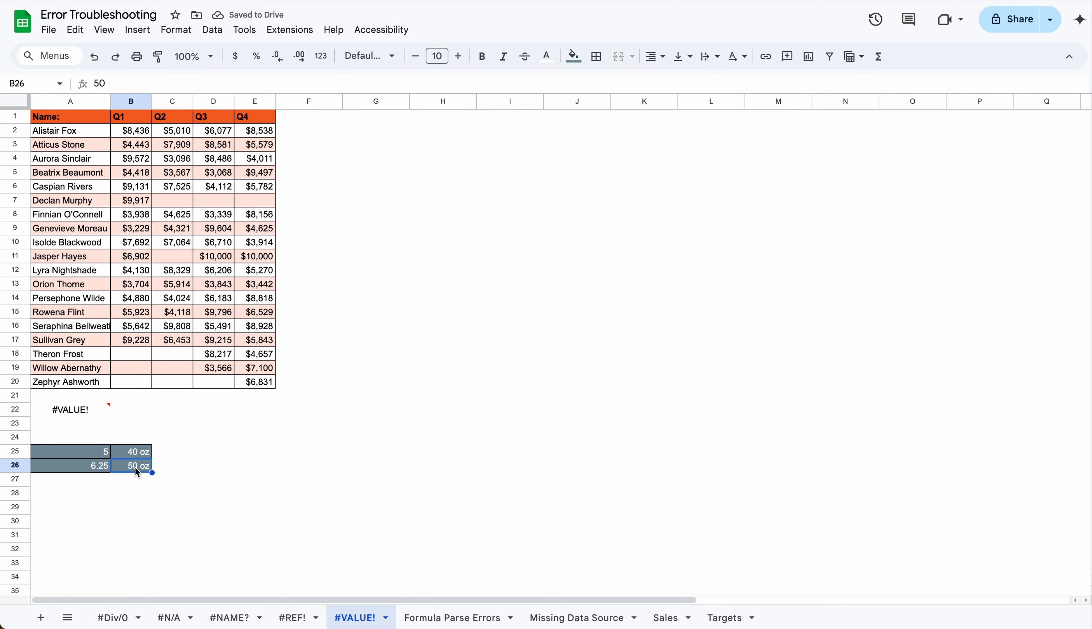
left_click(94, 466)
left_click(141, 468)
Step: On the Formula Parse Errors sheet, insert the missing comma before Sales!B:B in B2's XLOOKUP formula and undo that change
left_click(457, 615)
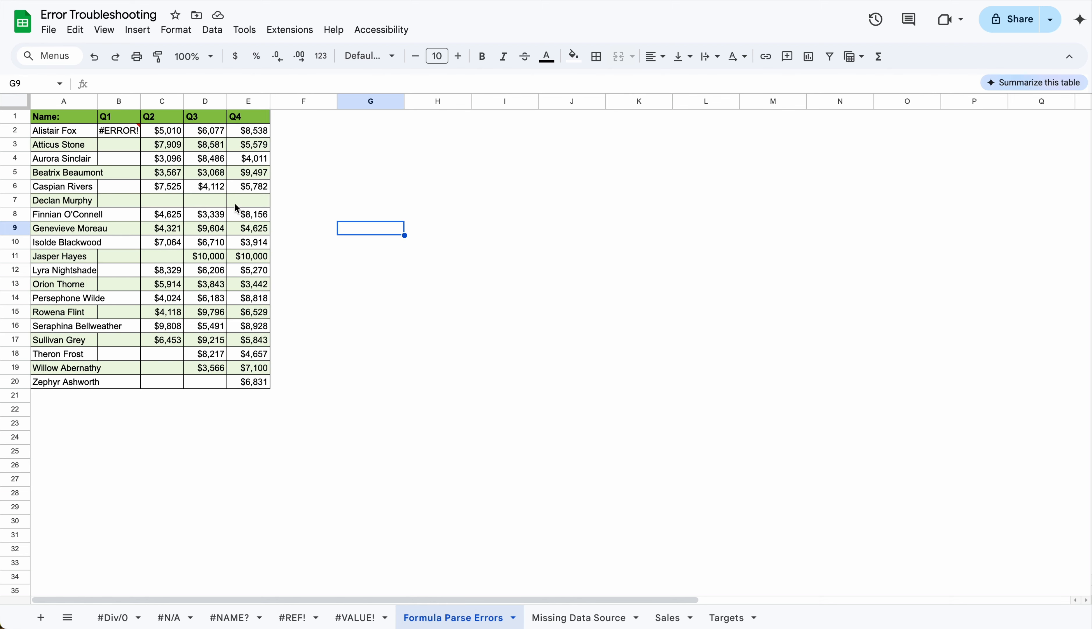
left_click(115, 132)
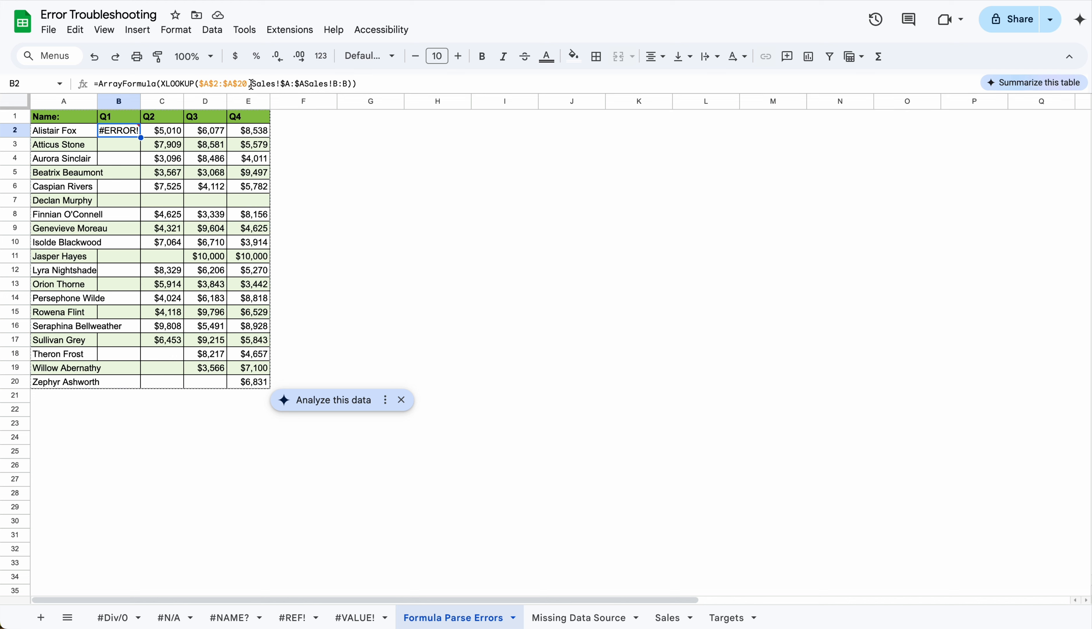
left_click(304, 84)
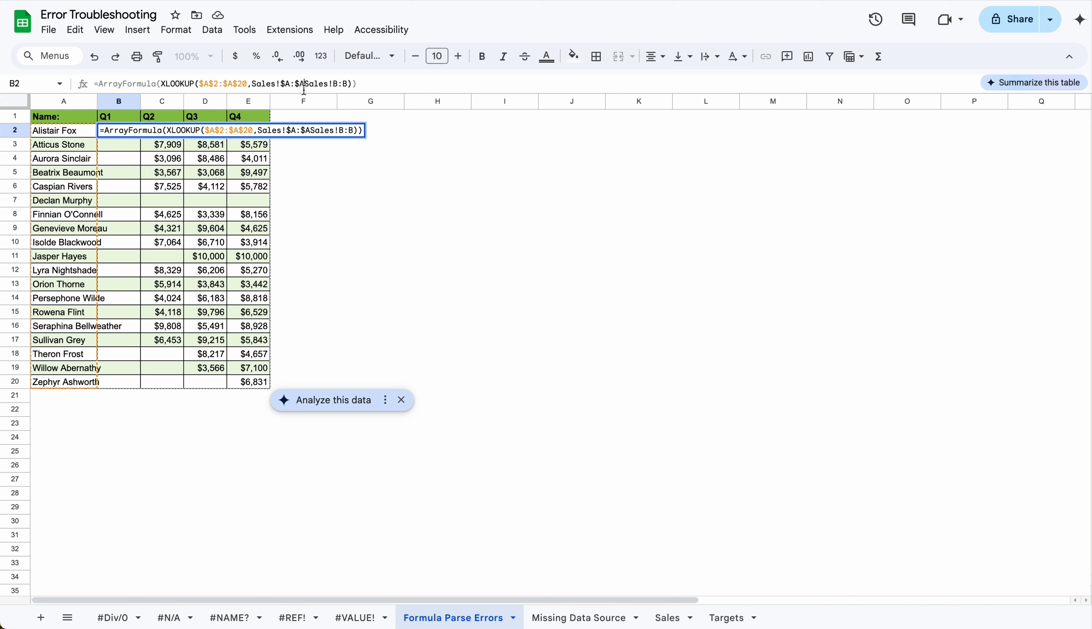
type(",")
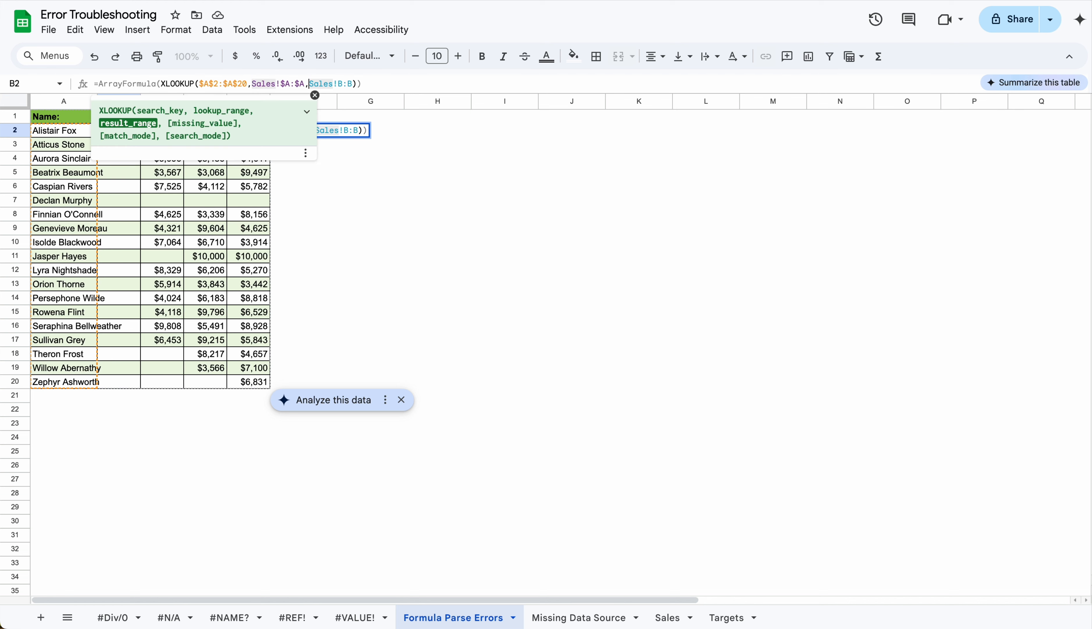
key("Return")
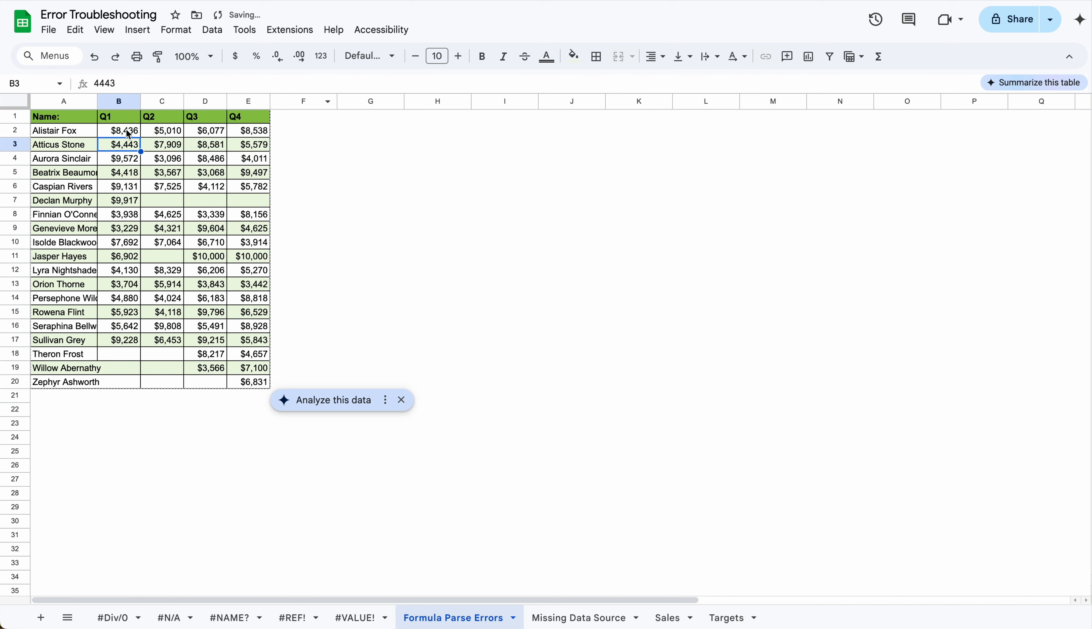
left_click(130, 134)
key("ctrl+z")
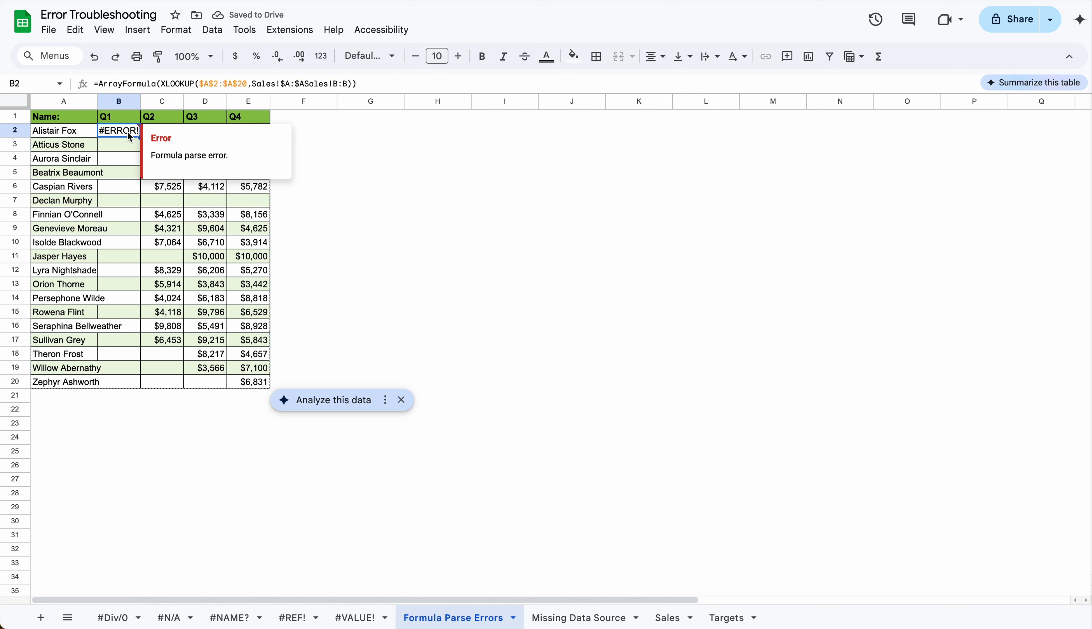
Step: View the Missing Data Source sheet, and delete the Sales sheet that its formulas reference
left_click(567, 618)
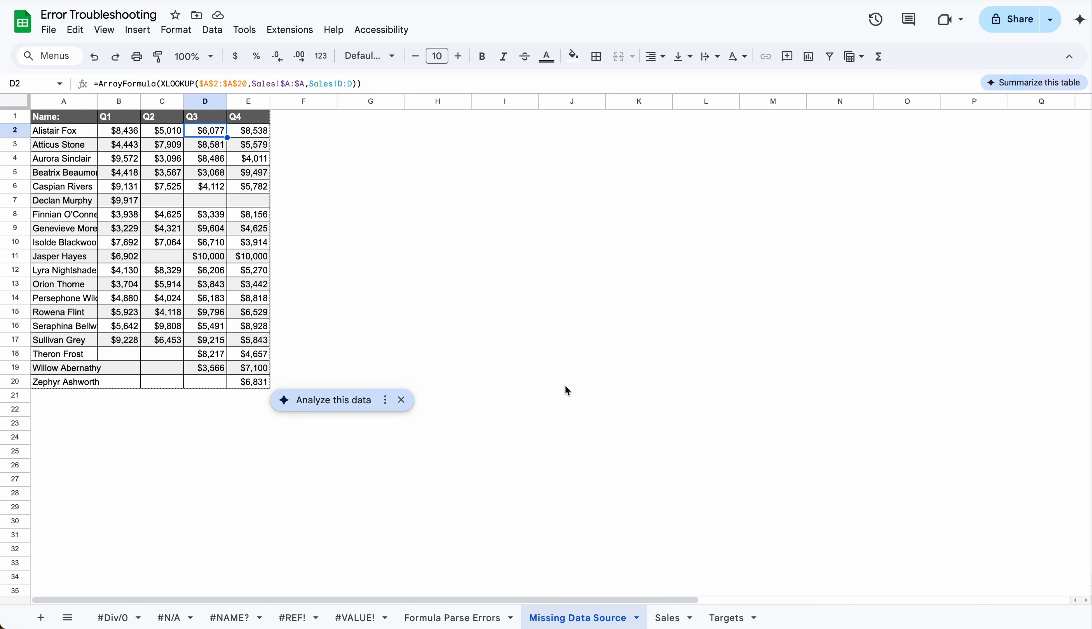
right_click(678, 620)
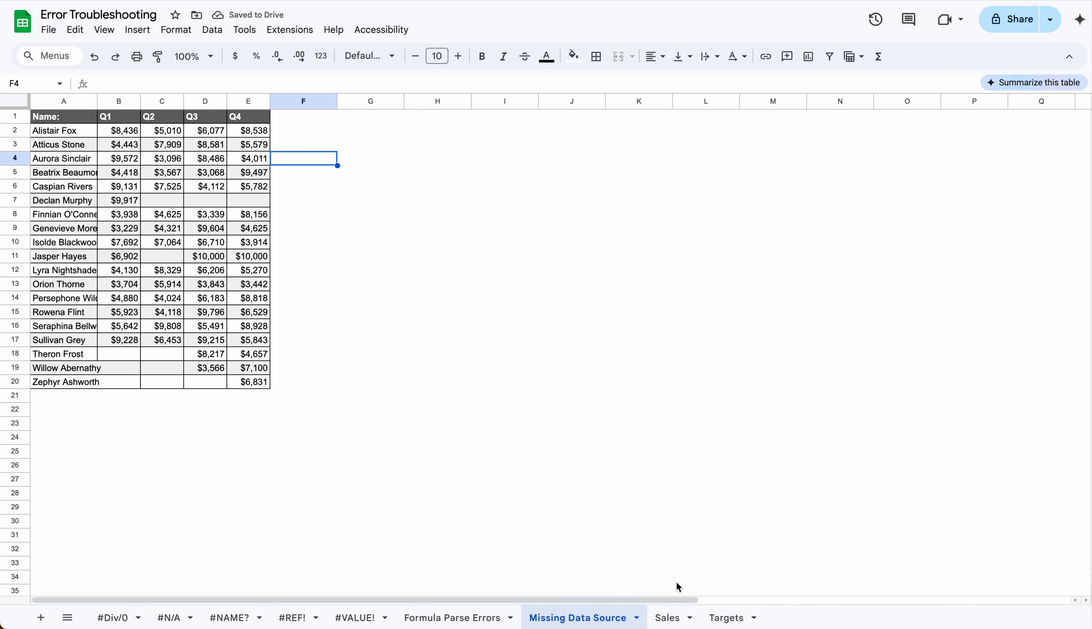
right_click(673, 620)
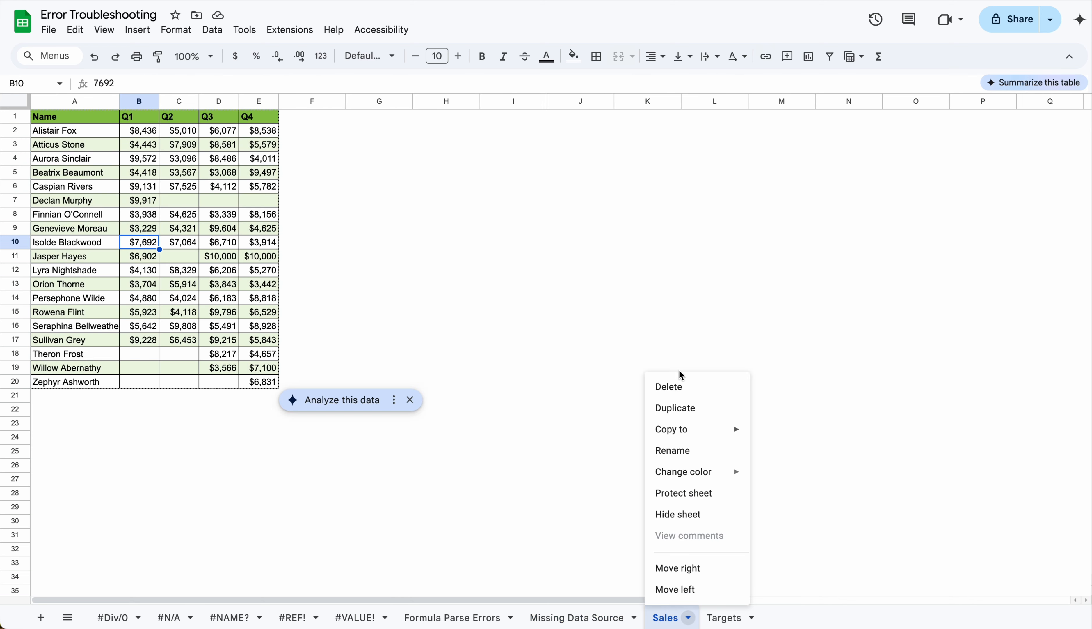
left_click(679, 385)
left_click(715, 343)
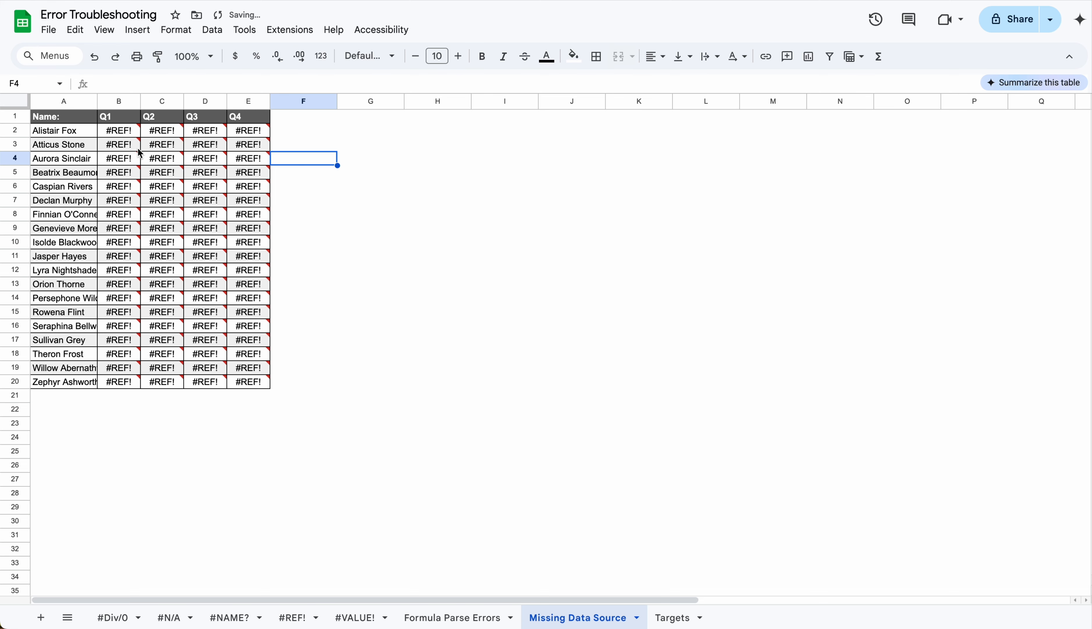
Step: Inspect B2's formula and the error note on C2 in the Missing Data Source sheet
left_click(126, 135)
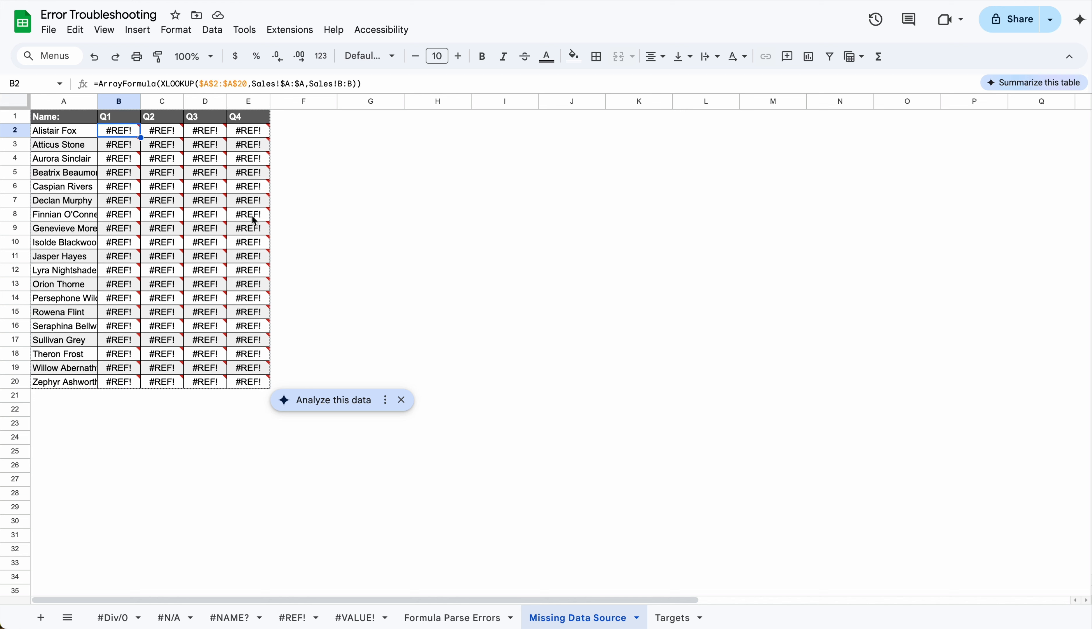
mouse_move(150, 136)
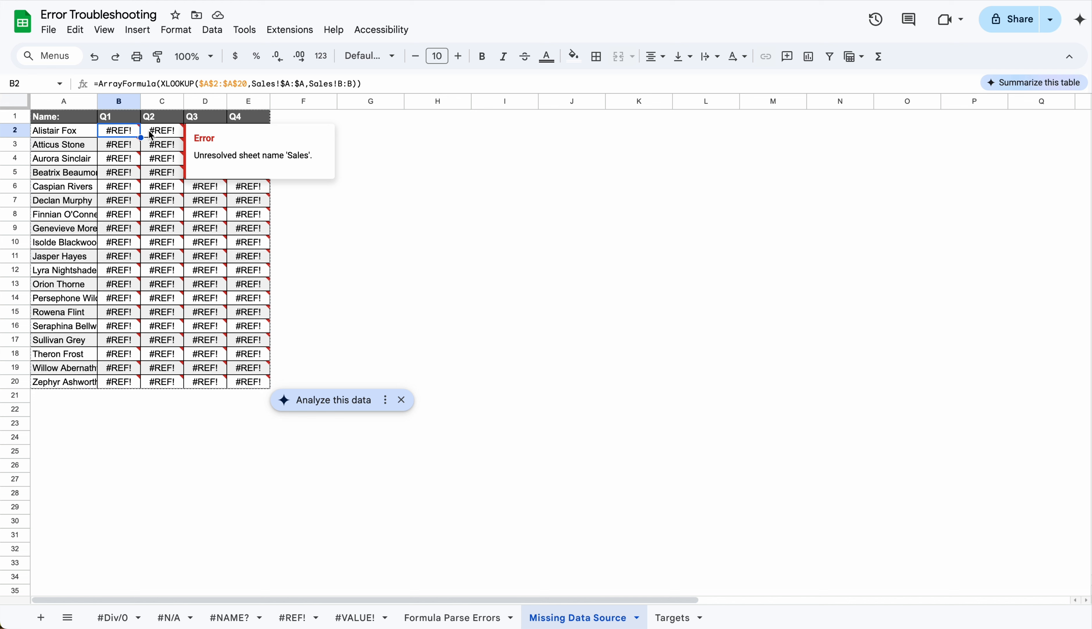